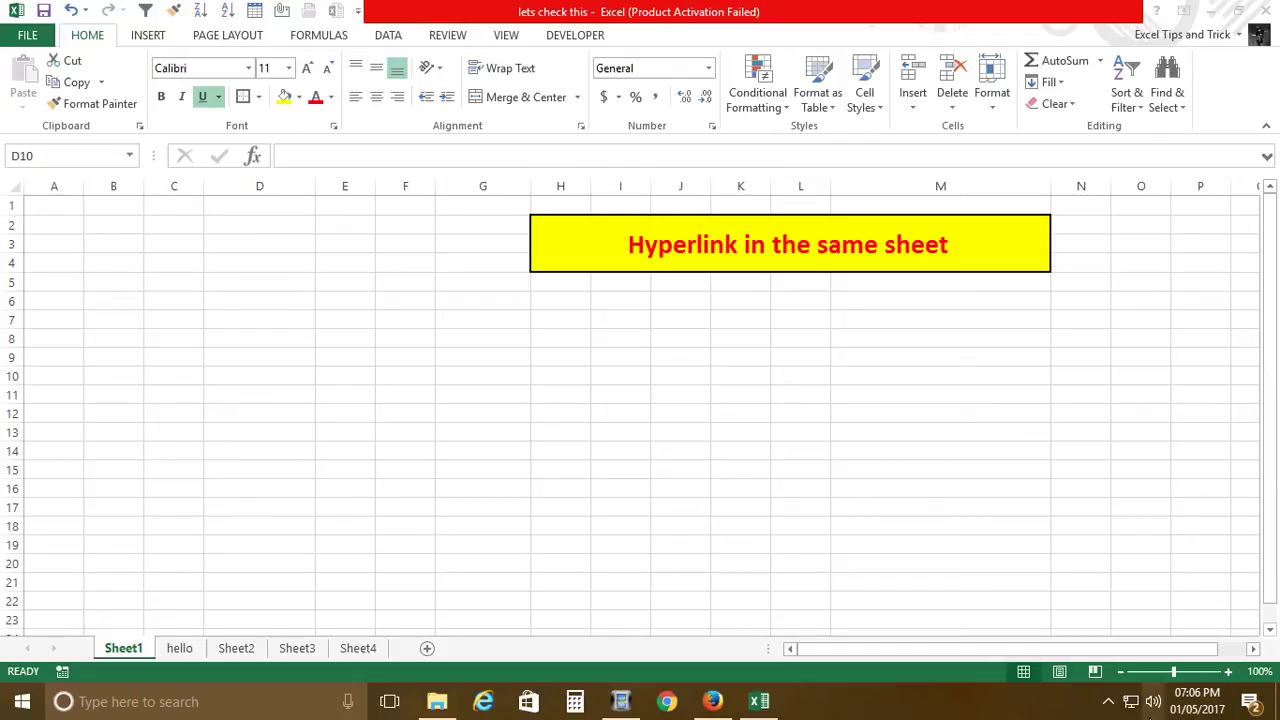
# Lower the speaker volume to 21 and return to Excel.
pyautogui.click(1154, 702)
pyautogui.moveTo(1171, 655); pyautogui.dragTo(1051, 655)
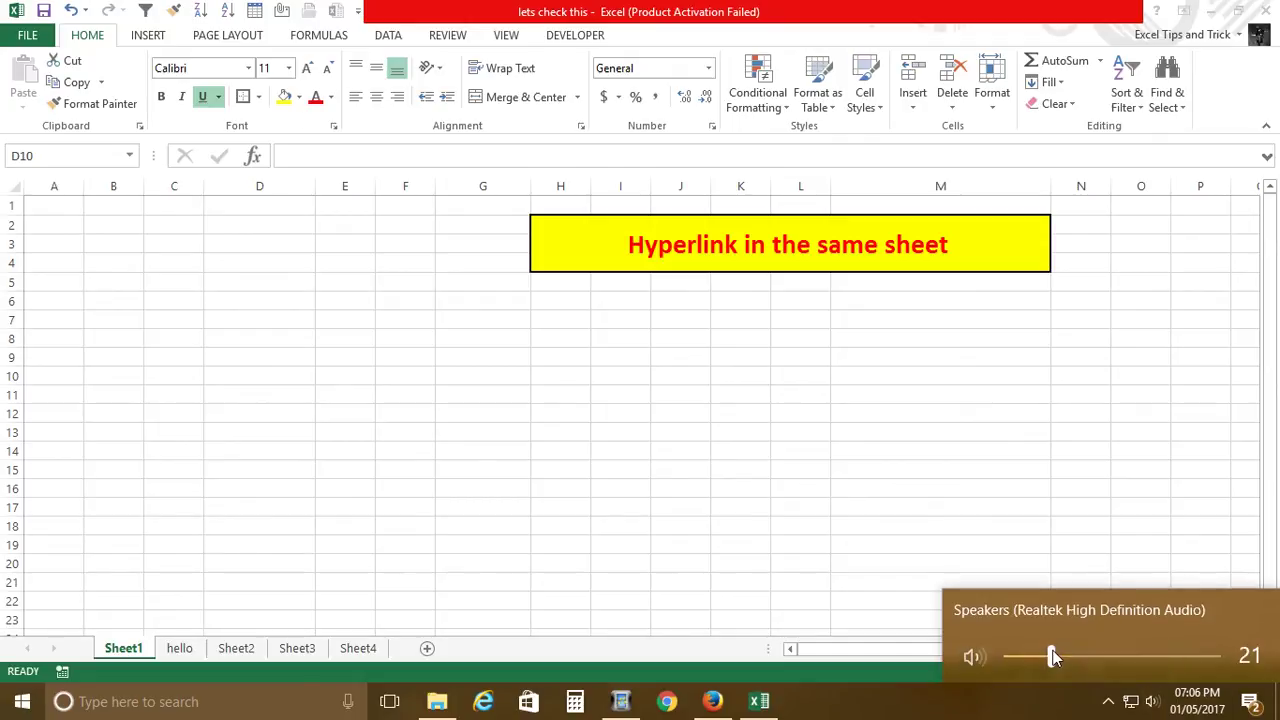
pyautogui.click(540, 452)
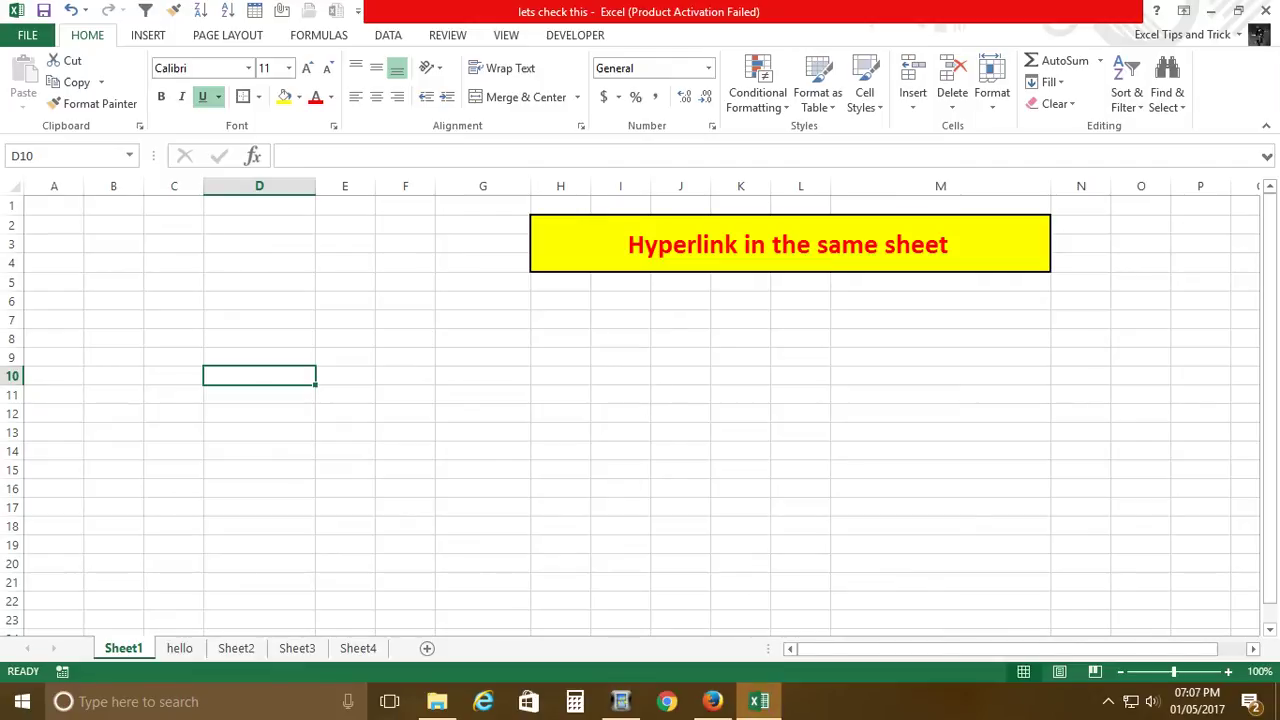
# Look through the hello, Sheet2, Sheet3 and Sheet4 tabs, then return to Sheet1.
pyautogui.click(185, 650)
pyautogui.click(228, 650)
pyautogui.click(305, 650)
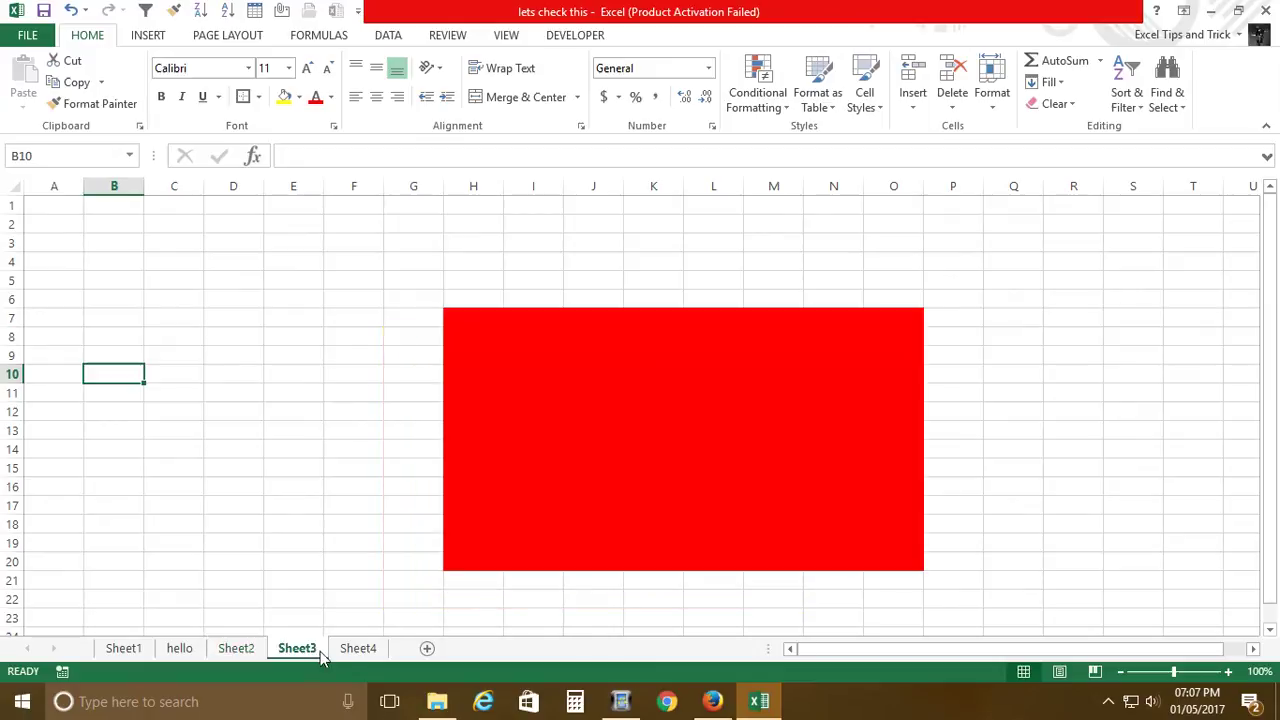
pyautogui.click(356, 650)
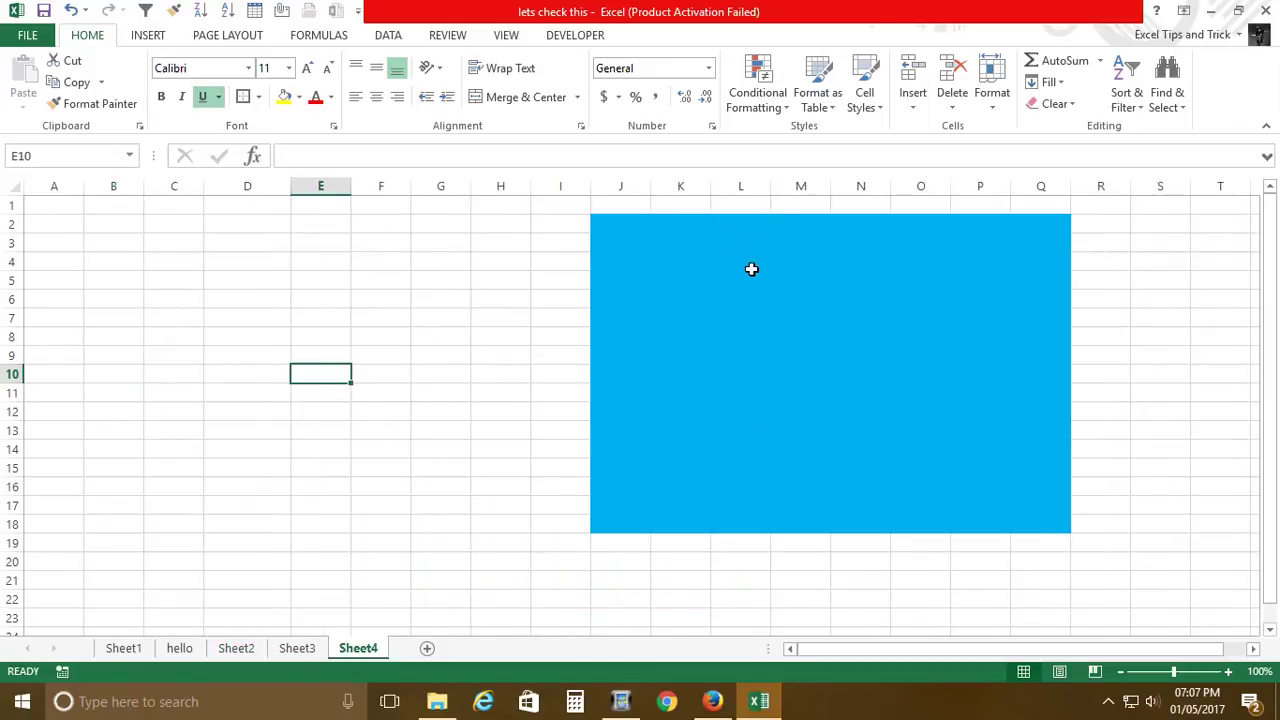
pyautogui.click(292, 649)
pyautogui.click(236, 650)
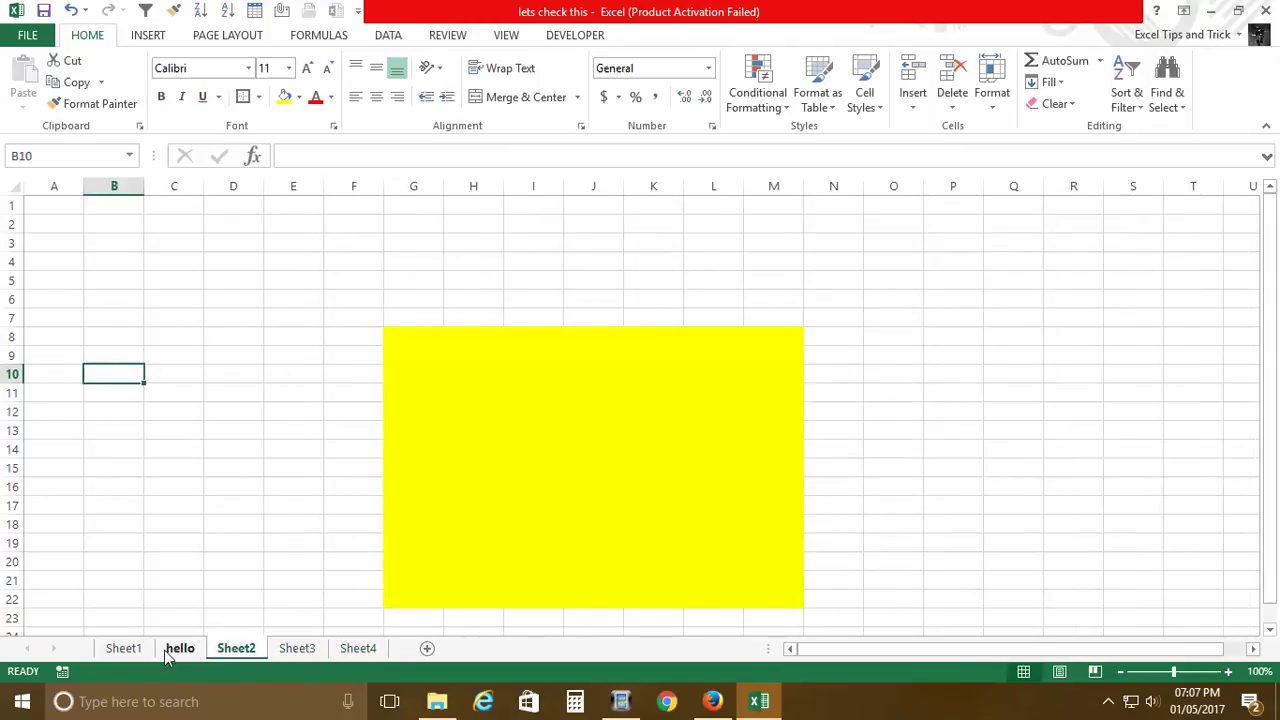
pyautogui.click(172, 649)
pyautogui.click(125, 649)
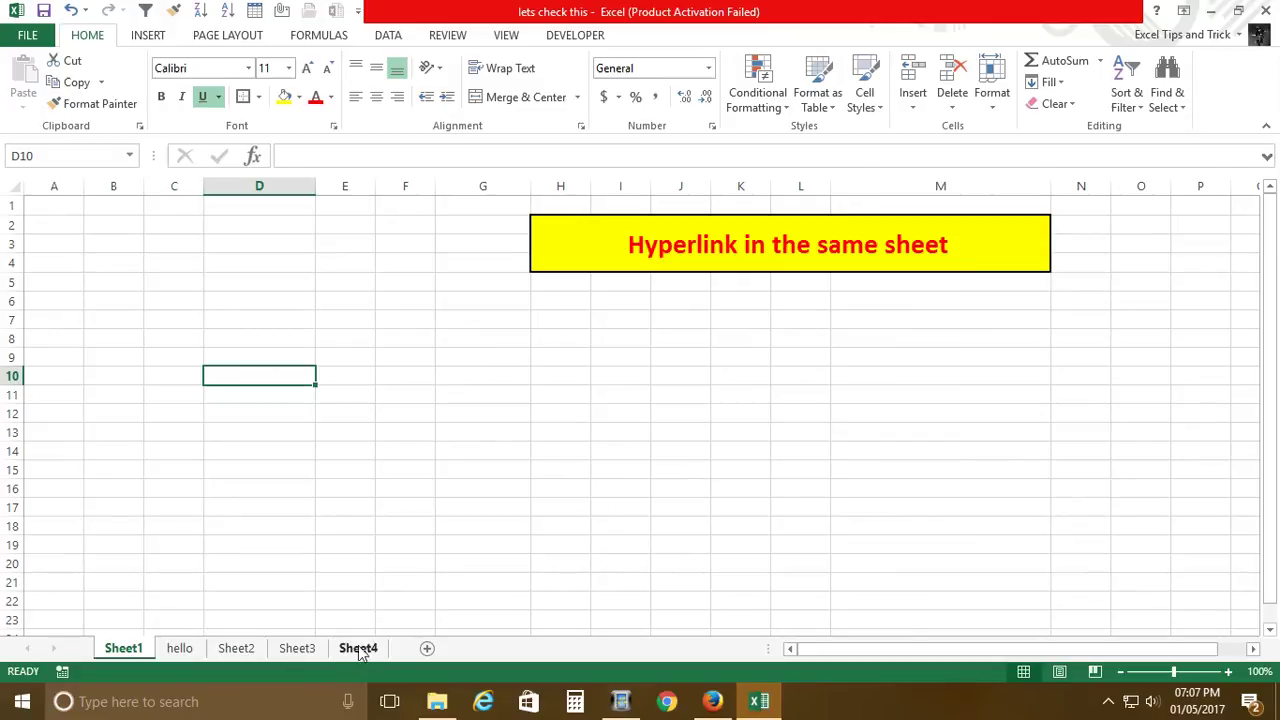
# Select cell F10 on Sheet1 for the new link.
pyautogui.click(390, 490)
pyautogui.click(300, 371)
pyautogui.click(449, 405)
pyautogui.click(400, 383)
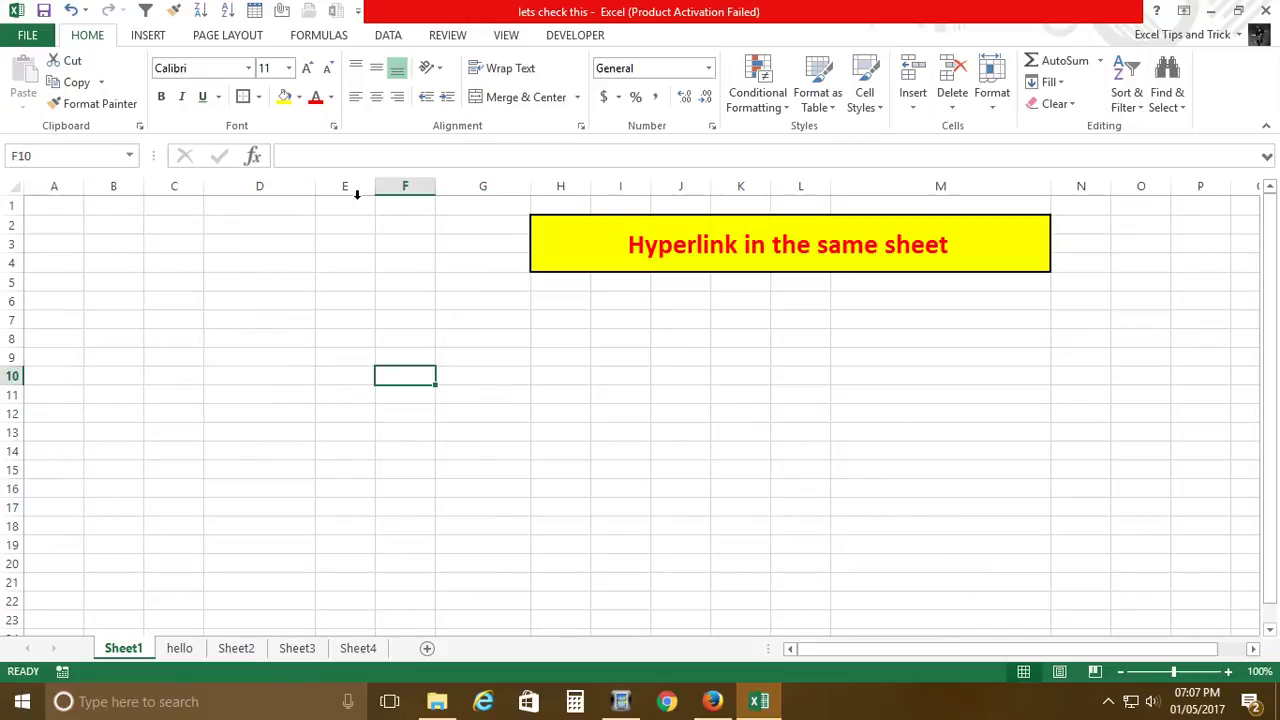
# Insert a hyperlink in F10 pointing to Sheet4 cell A1, using Place in This Document.
pyautogui.click(147, 36)
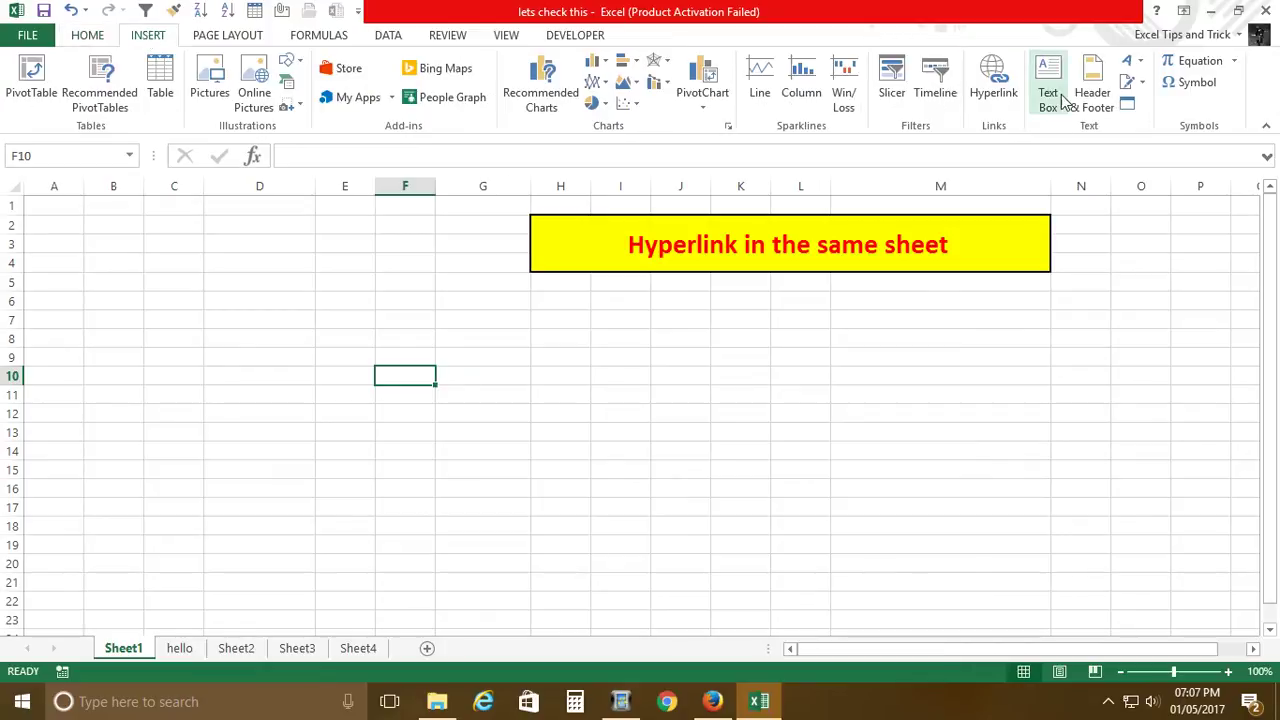
pyautogui.click(1002, 94)
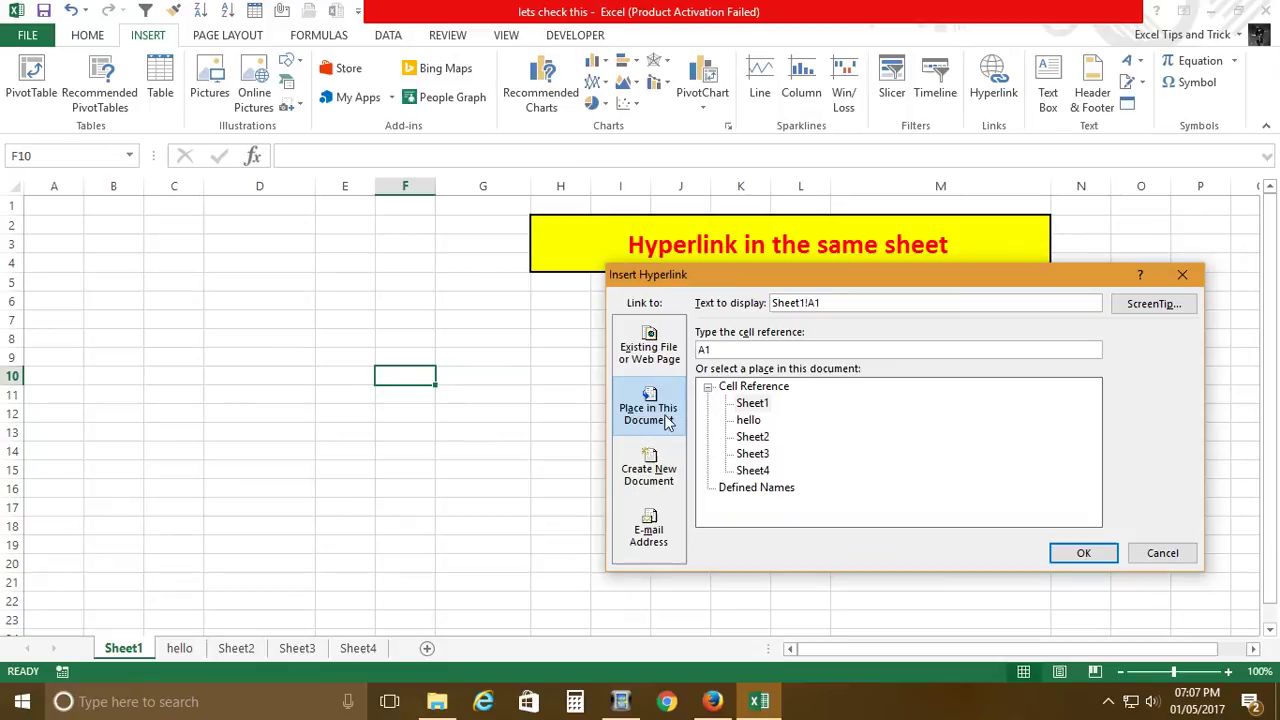
pyautogui.moveTo(790, 267); pyautogui.dragTo(741, 288)
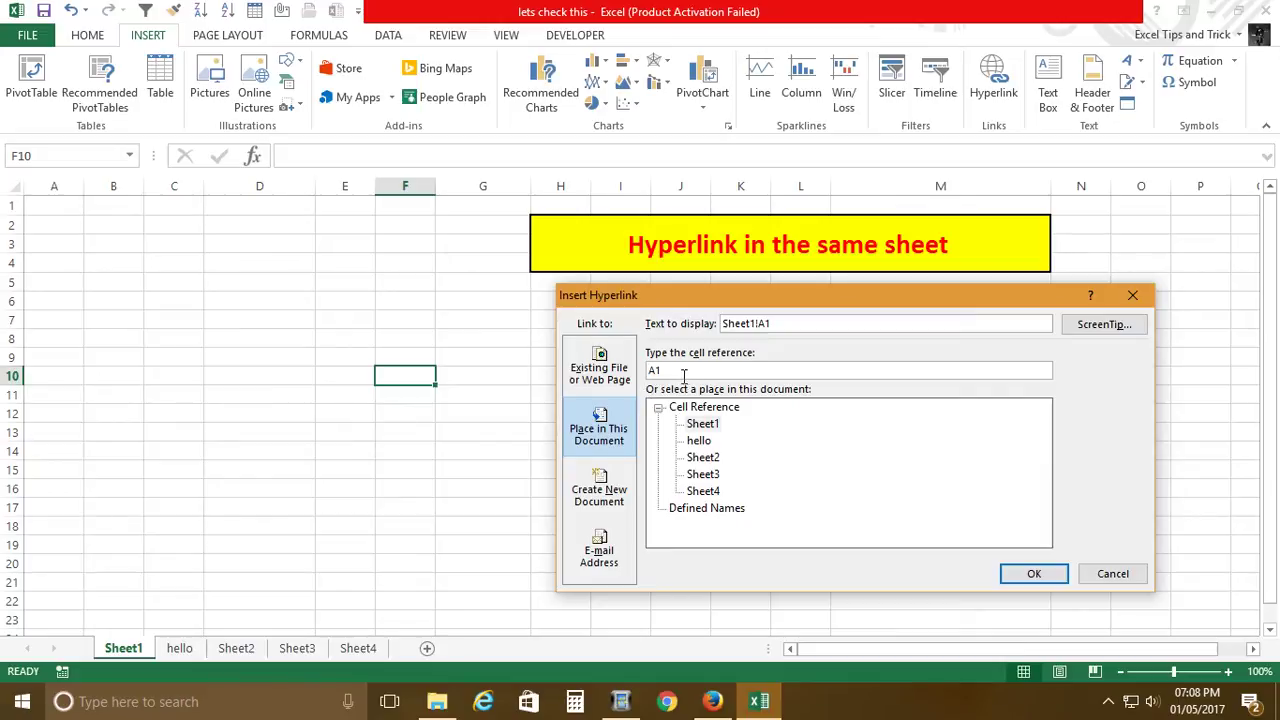
pyautogui.click(708, 491)
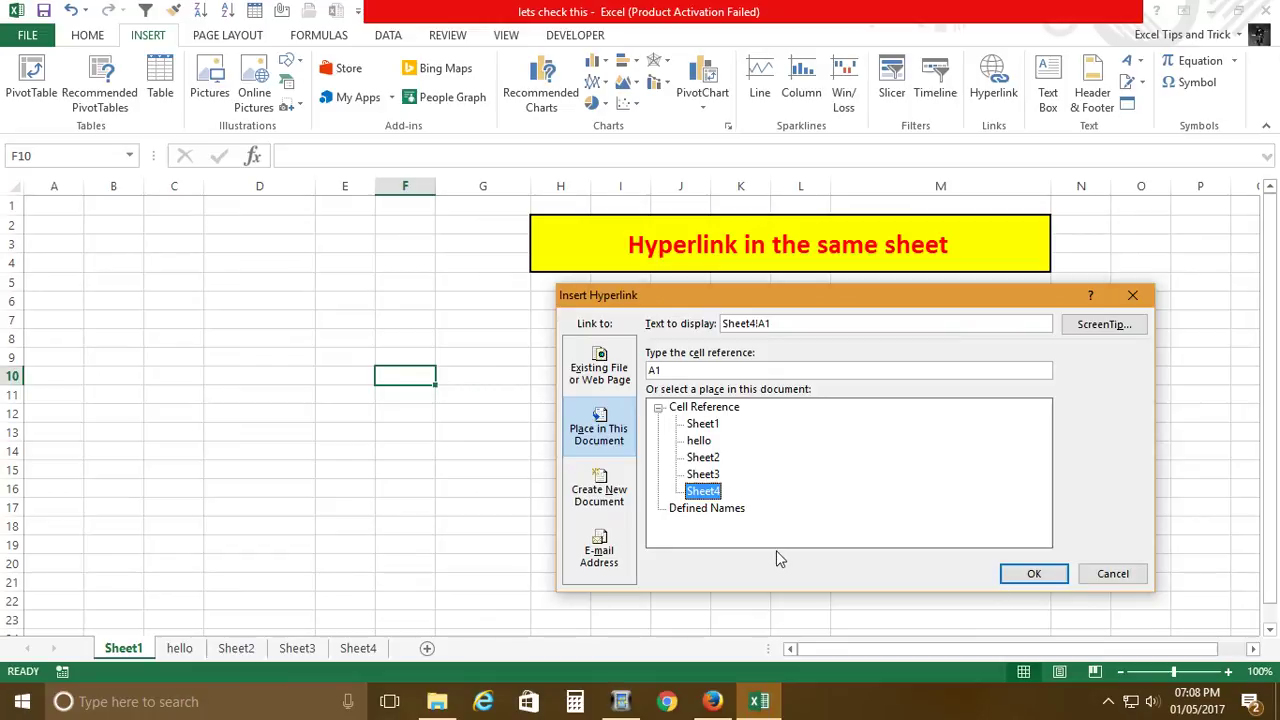
pyautogui.click(1033, 575)
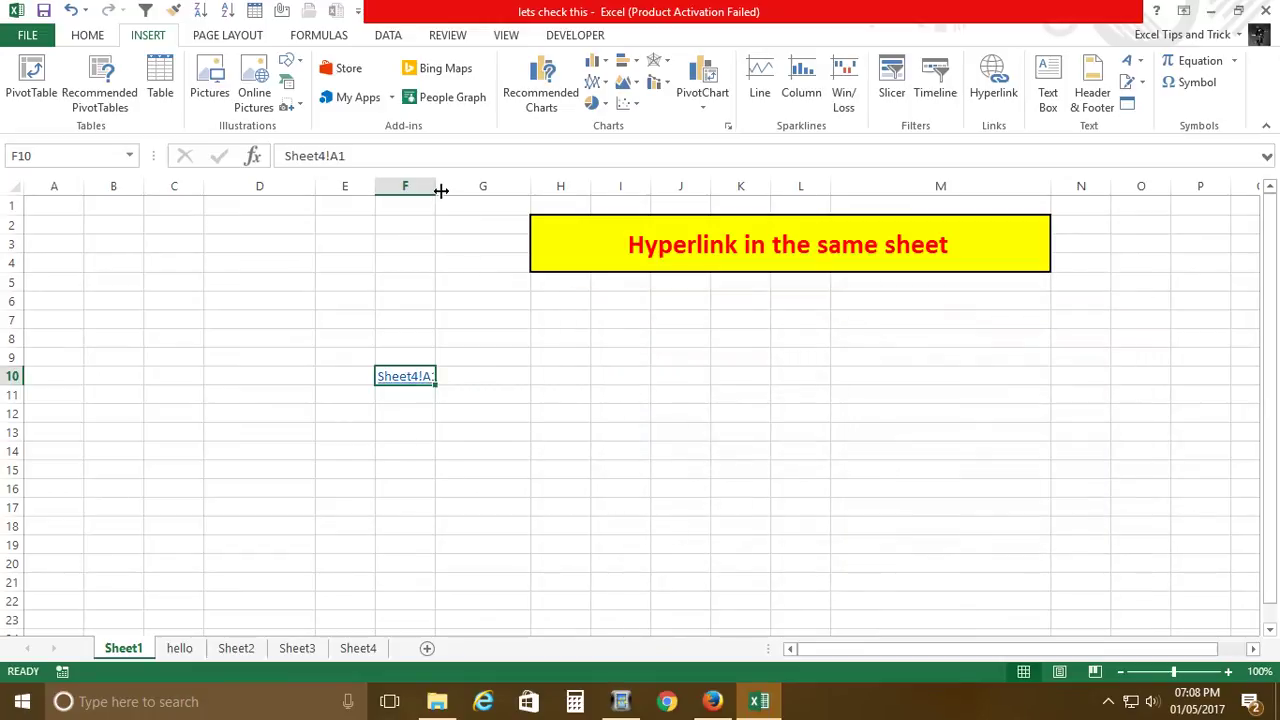
# Autofit column F, follow the Sheet4!A1 link, and select cell D11 on Sheet4.
pyautogui.doubleClick(436, 190)
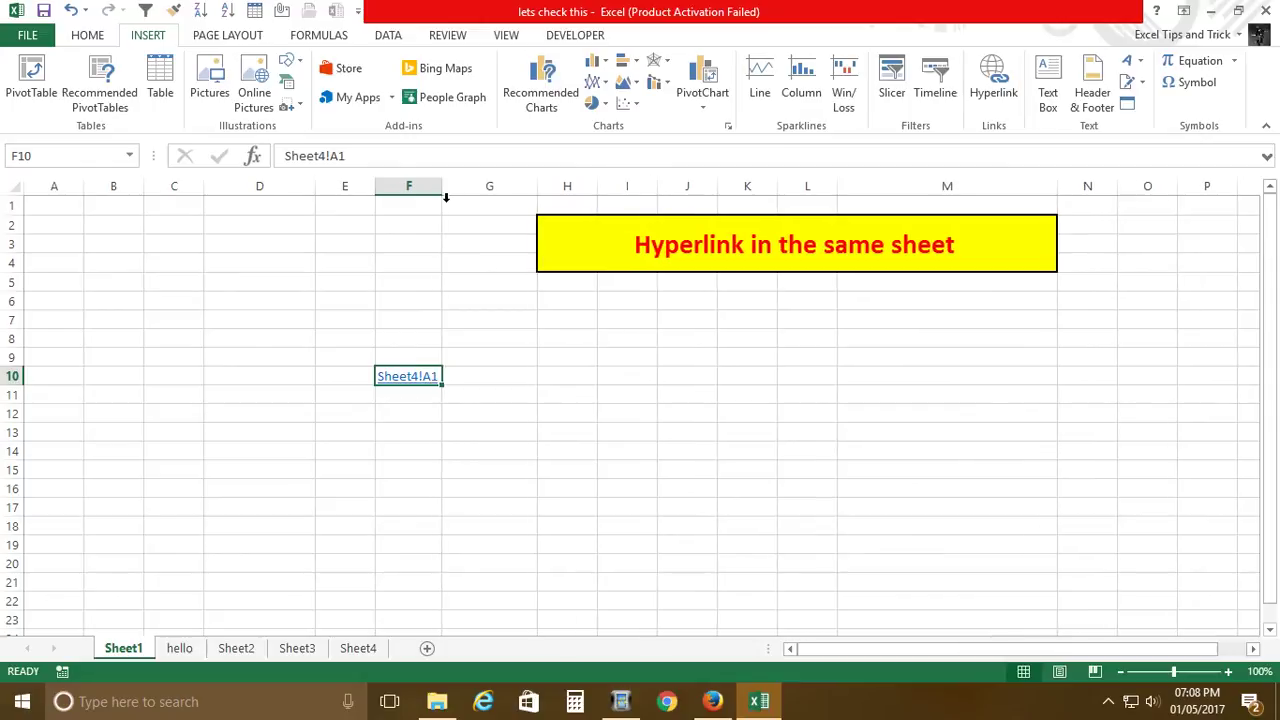
pyautogui.click(420, 383)
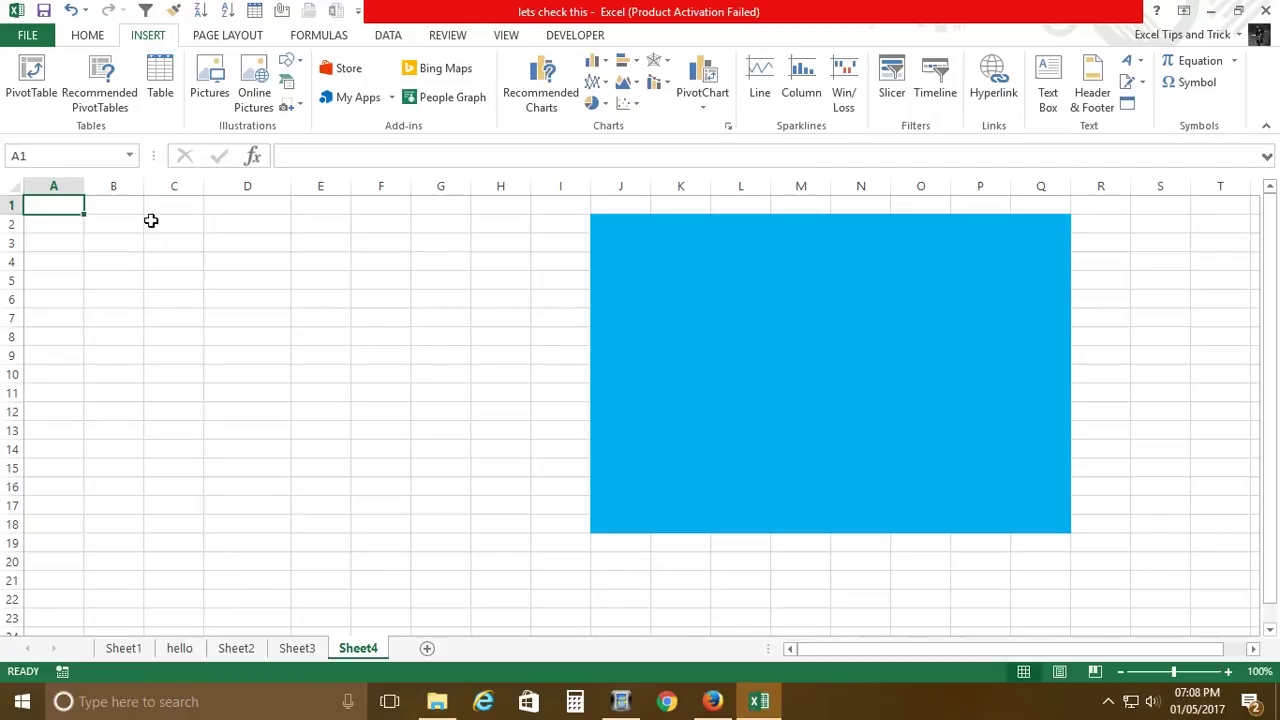
pyautogui.click(272, 393)
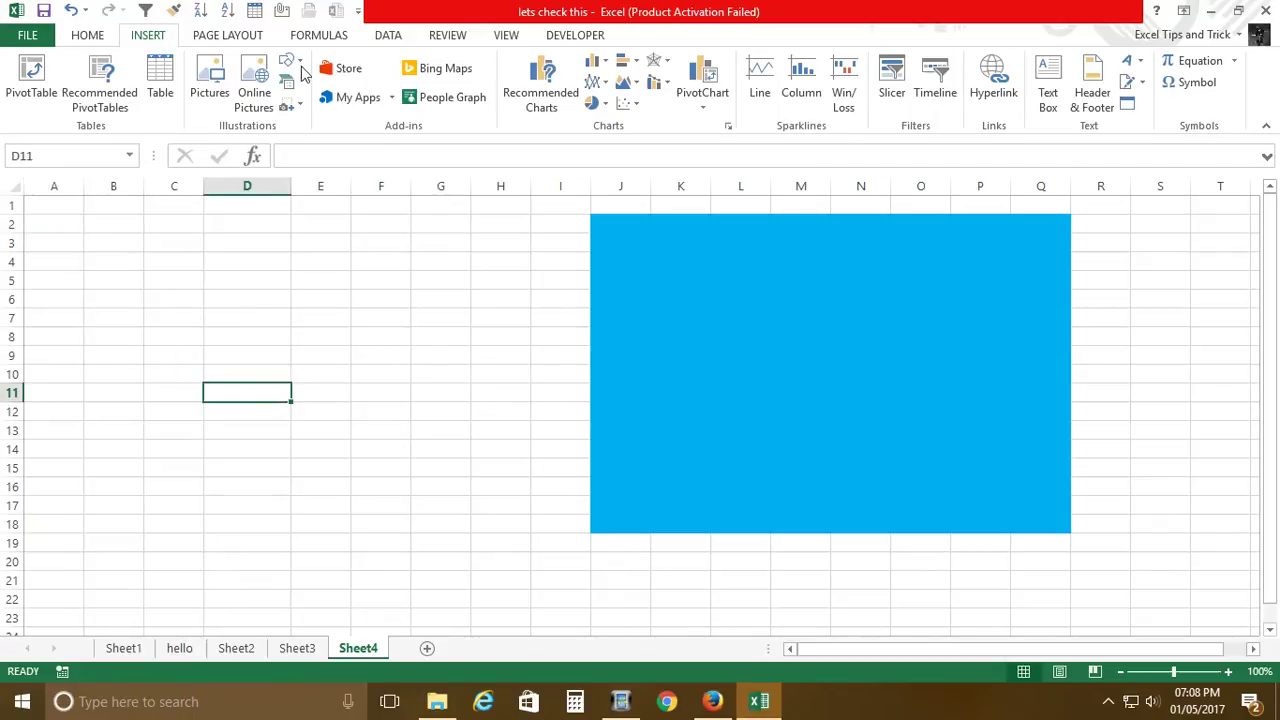
# Give Sheet4 cell D11 a hyperlink to Sheet1 with cell reference B15.
pyautogui.rightClick(262, 400)
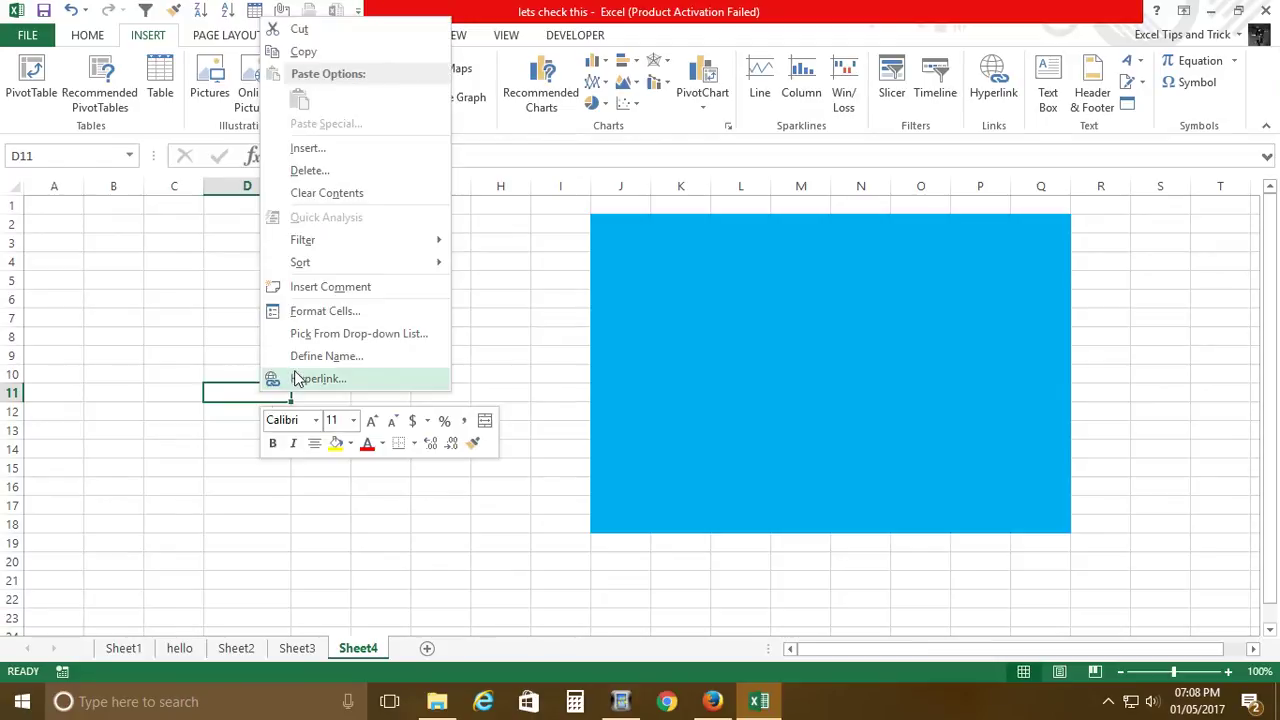
pyautogui.rightClick(251, 400)
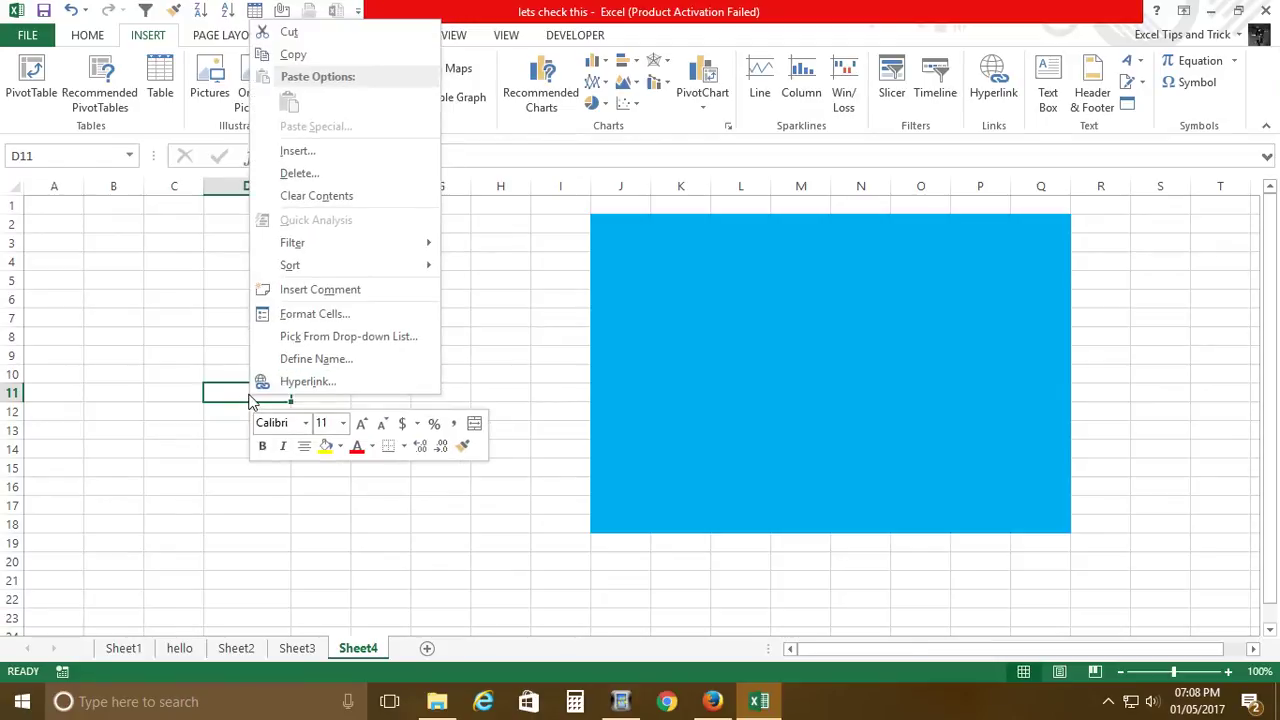
pyautogui.click(306, 382)
pyautogui.moveTo(315, 224); pyautogui.dragTo(986, 156)
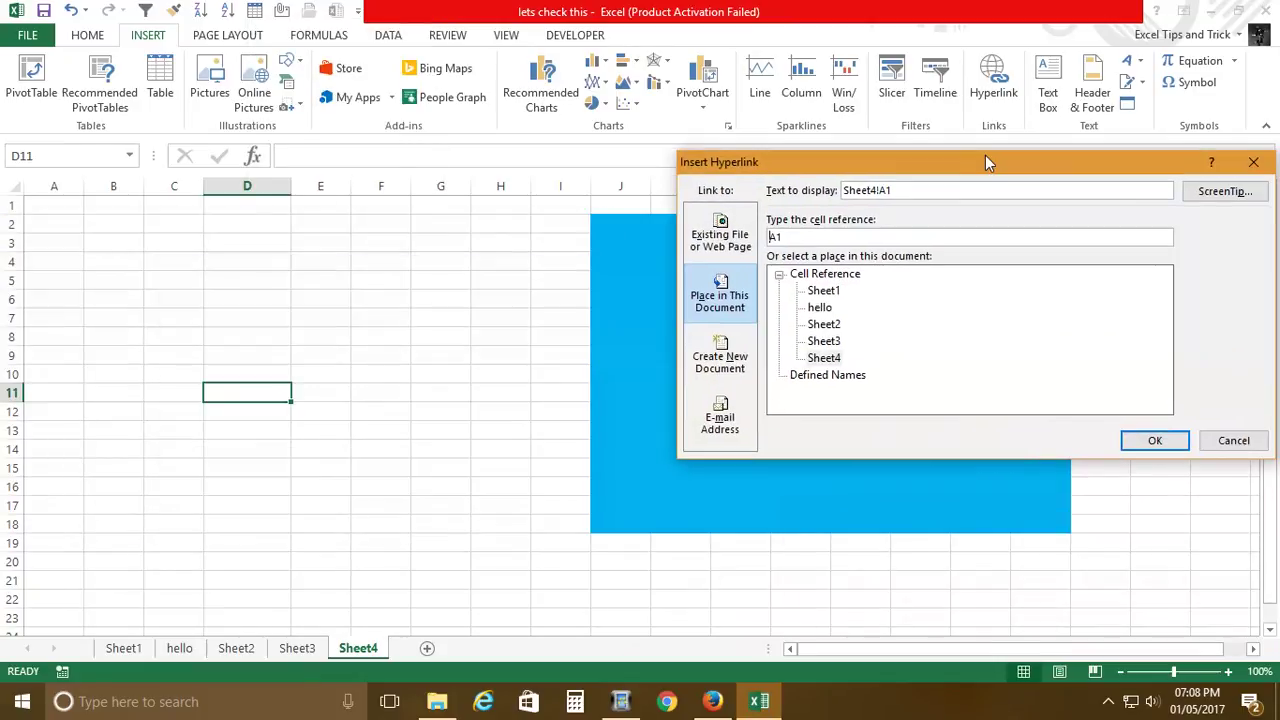
pyautogui.click(820, 291)
pyautogui.doubleClick(805, 238)
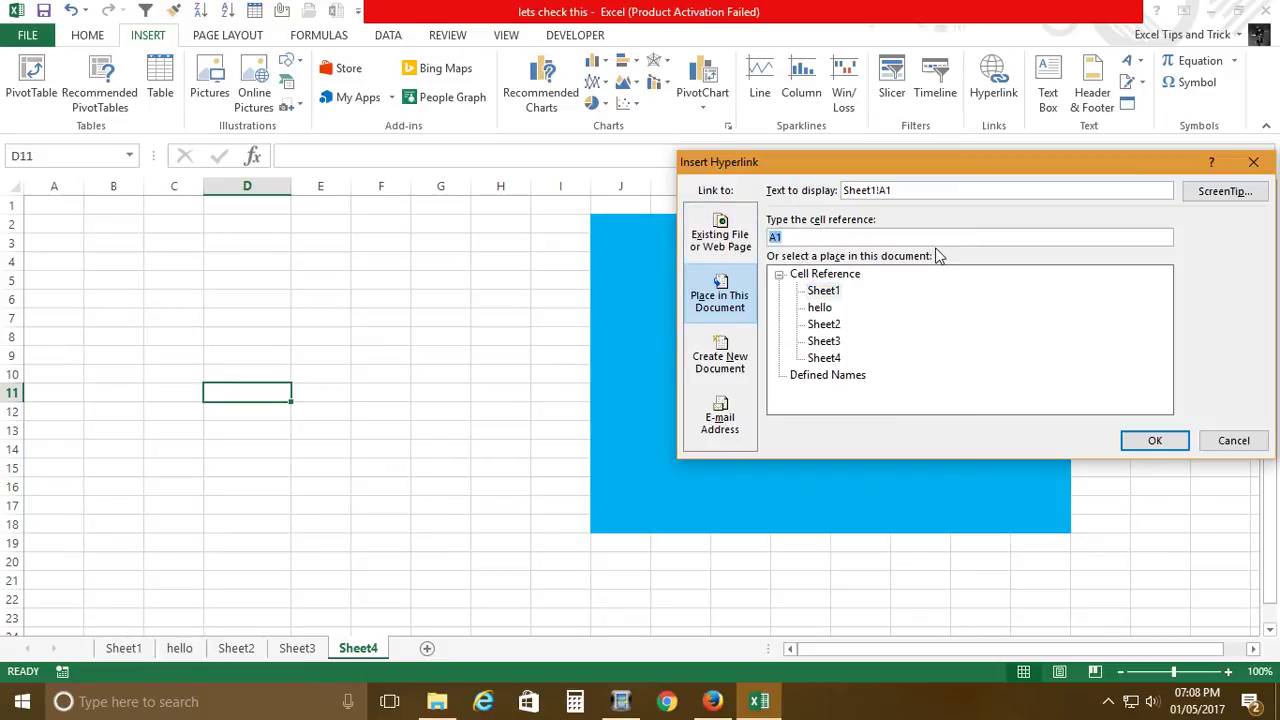
pyautogui.write('B')
pyautogui.click(1153, 440)
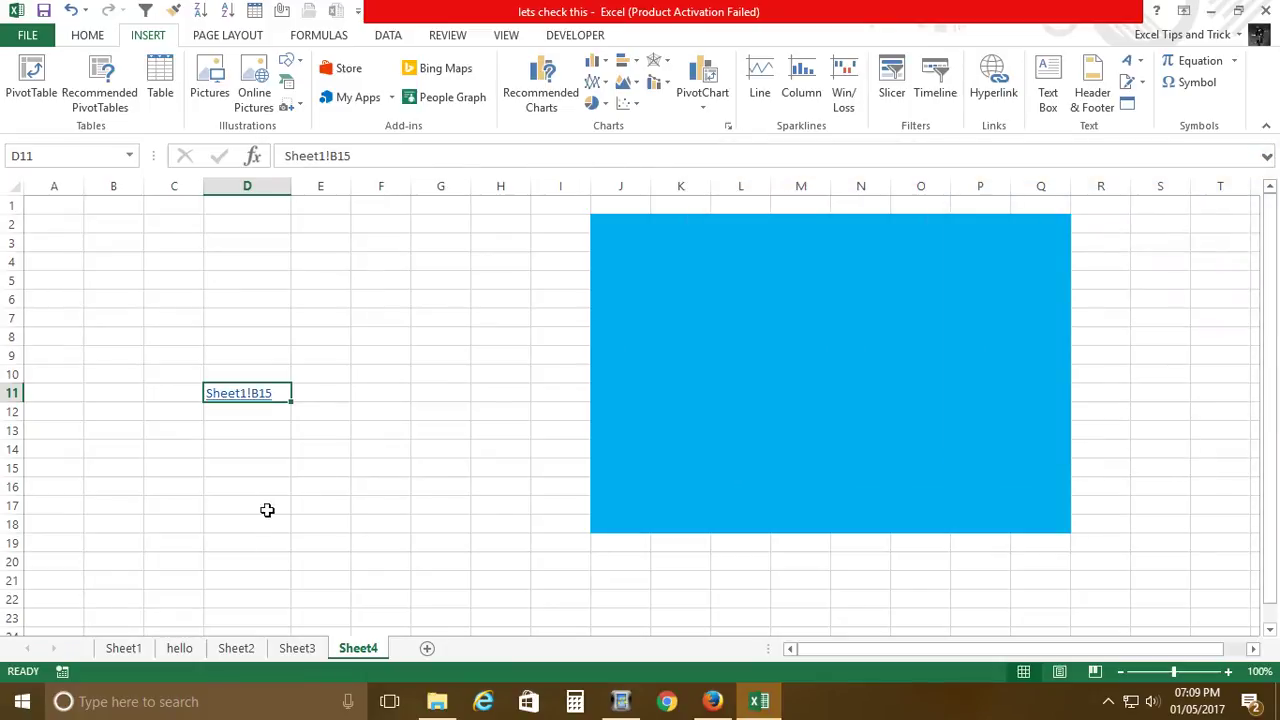
# Follow the Sheet1!B15 link back to Sheet1, then select cell H12.
pyautogui.click(264, 468)
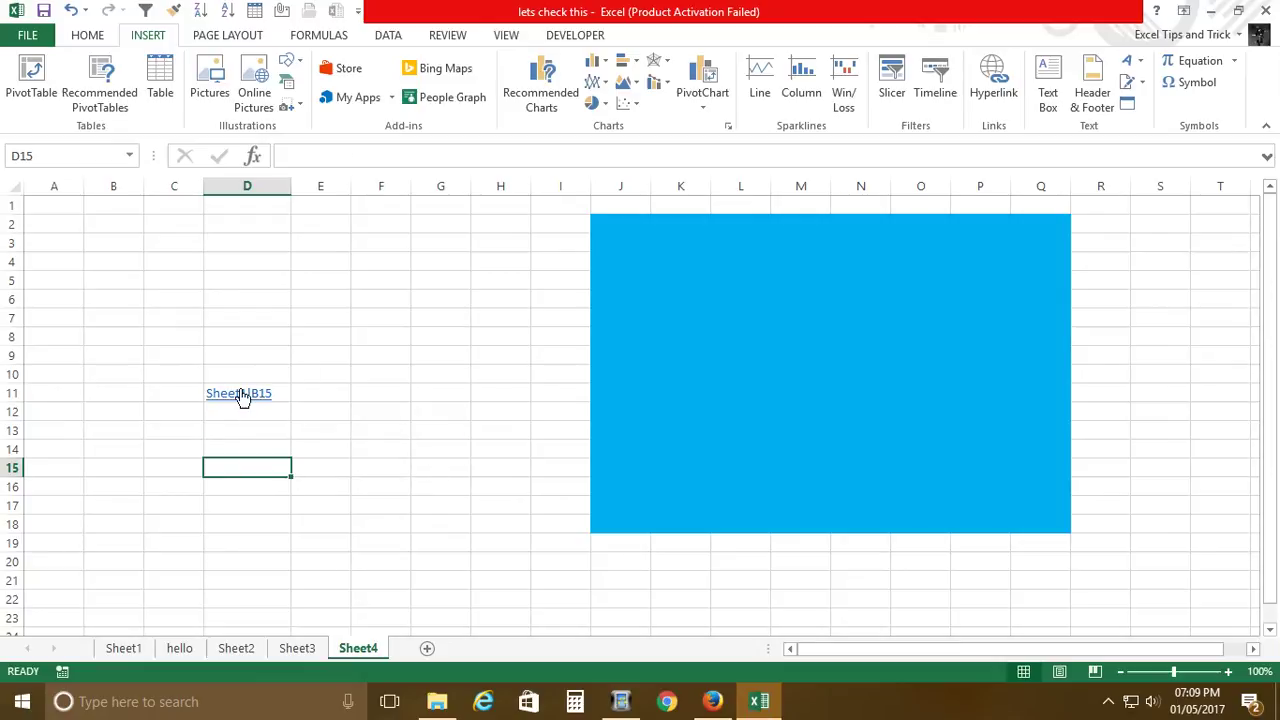
pyautogui.click(243, 397)
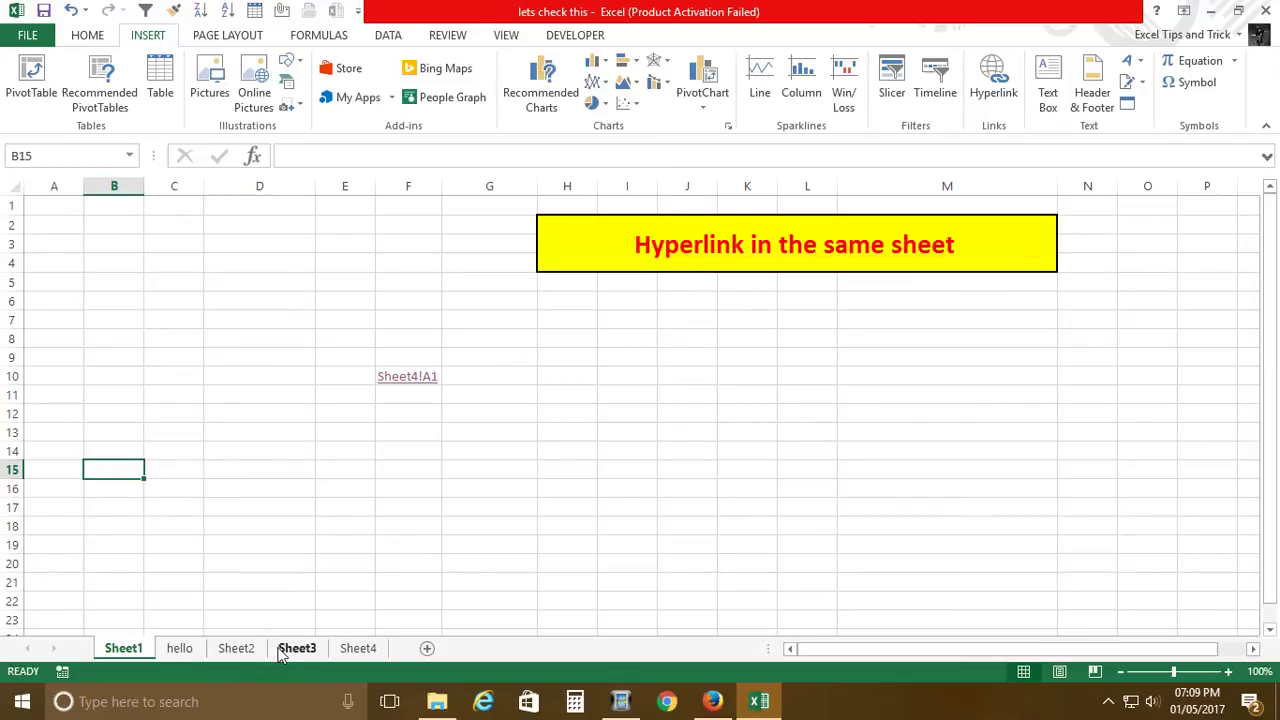
pyautogui.click(664, 418)
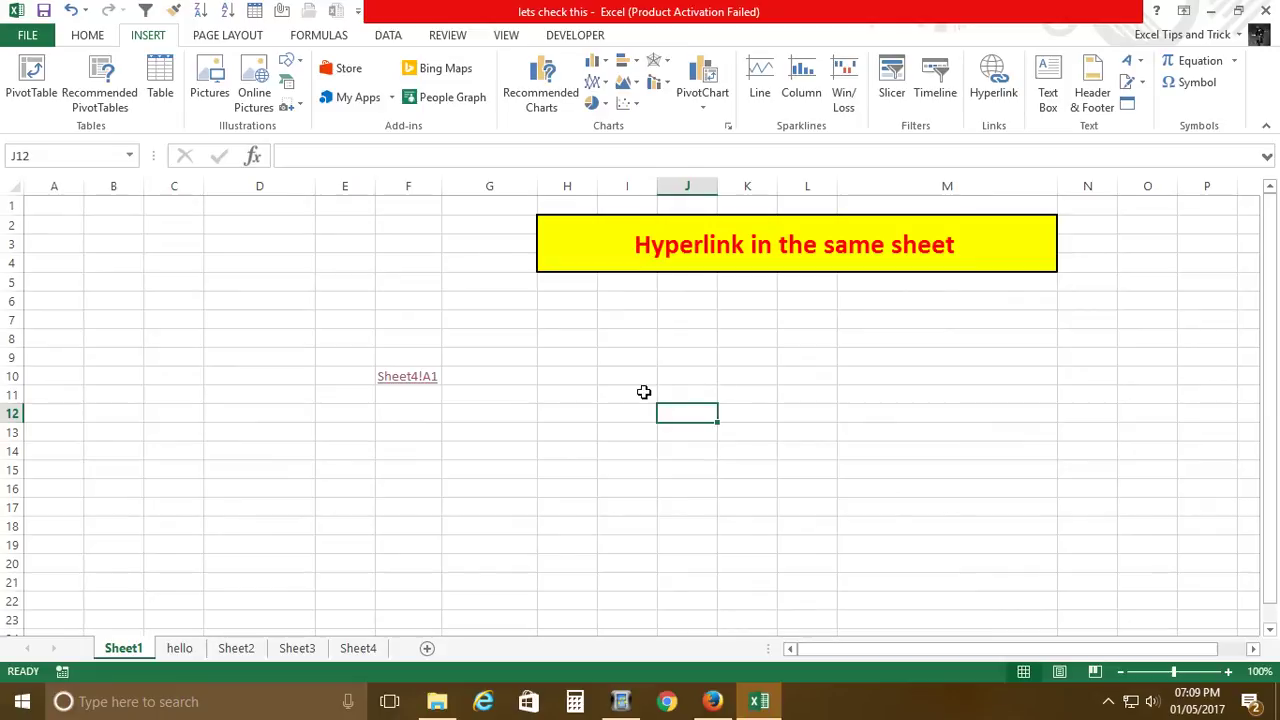
pyautogui.click(548, 452)
pyautogui.click(517, 422)
pyautogui.click(566, 420)
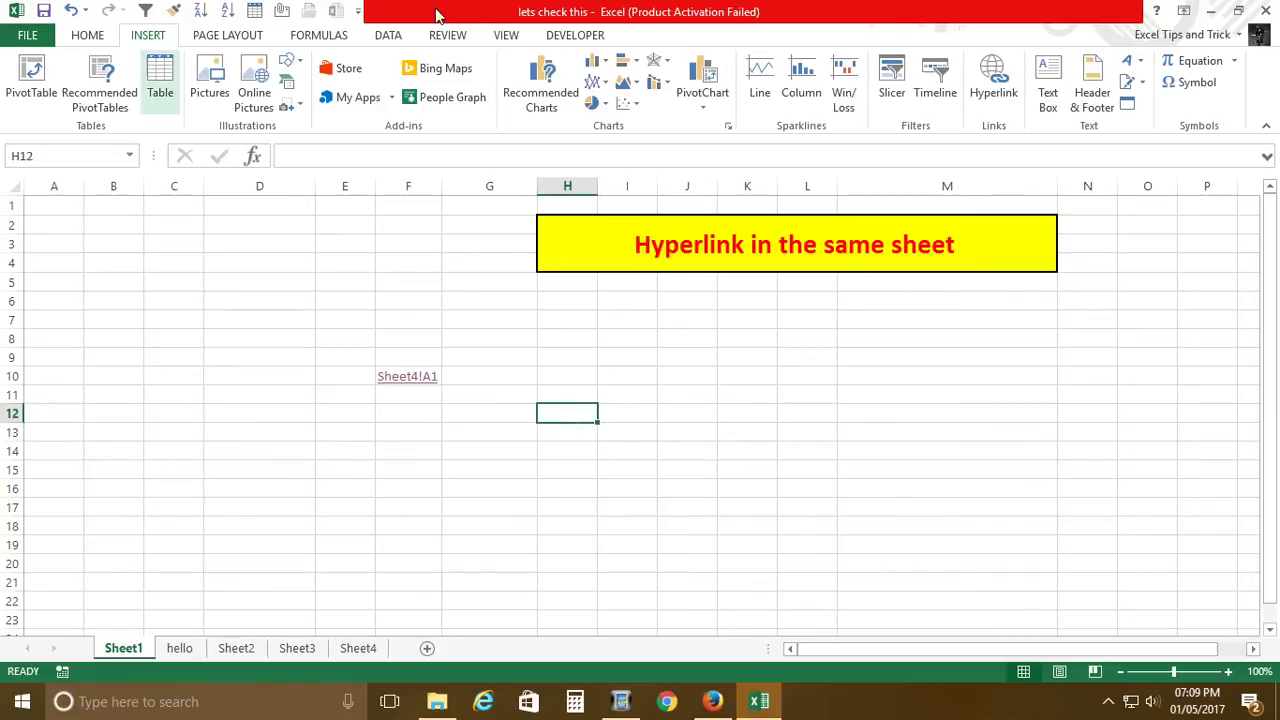
# Start an H12 hyperlink to Sheet2 with display text 'This is my second hyperlink'.
pyautogui.click(989, 94)
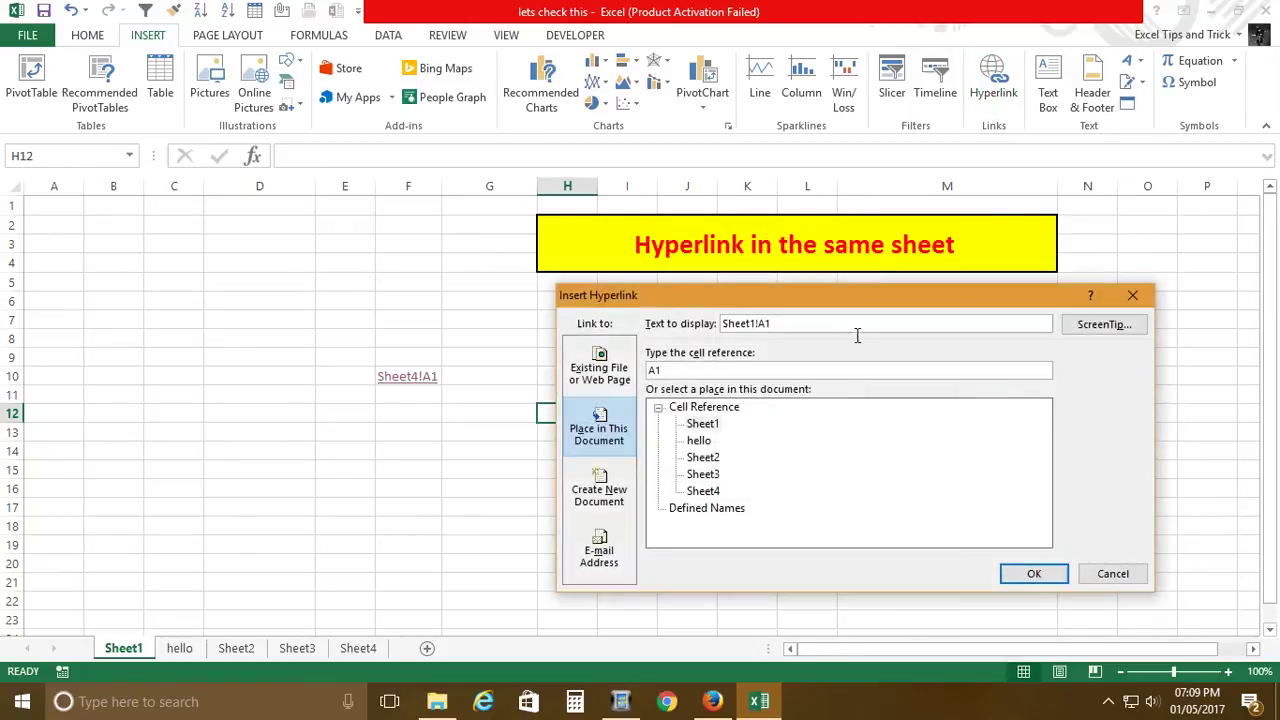
pyautogui.click(709, 462)
pyautogui.moveTo(752, 306); pyautogui.dragTo(918, 335)
pyautogui.hotkey('alt', 't')
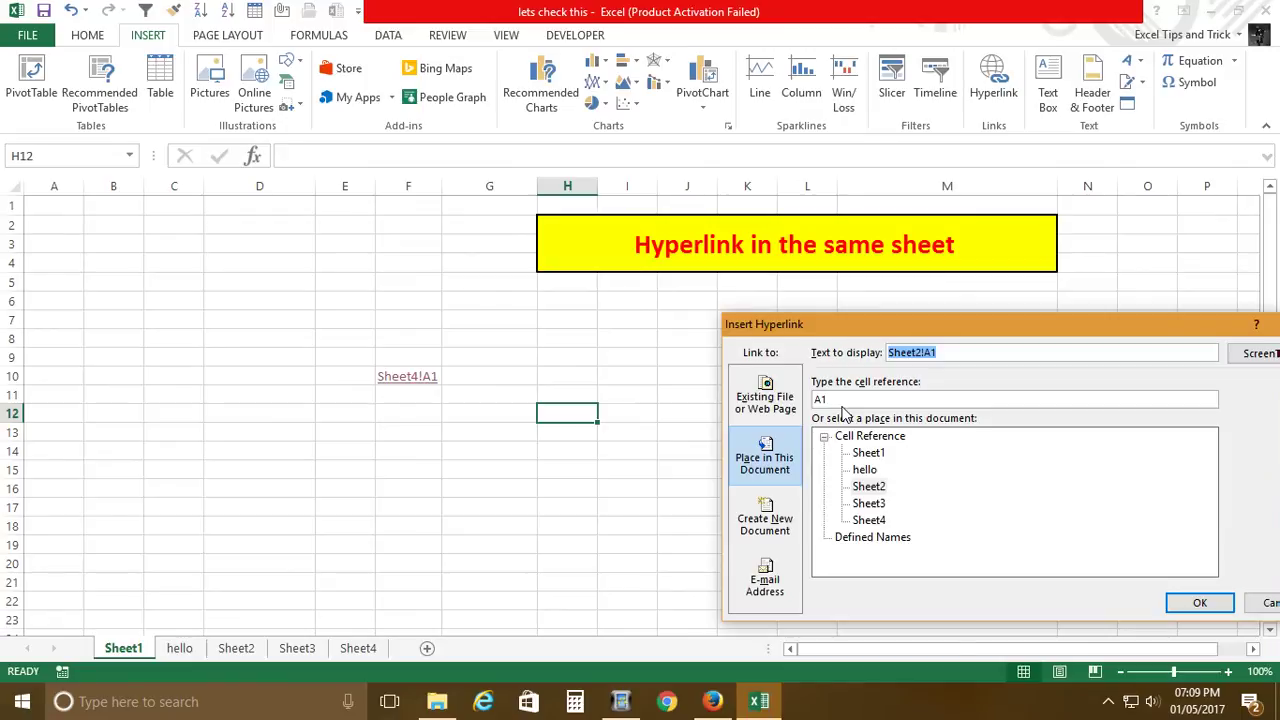
pyautogui.write('This is my second hyperlink')
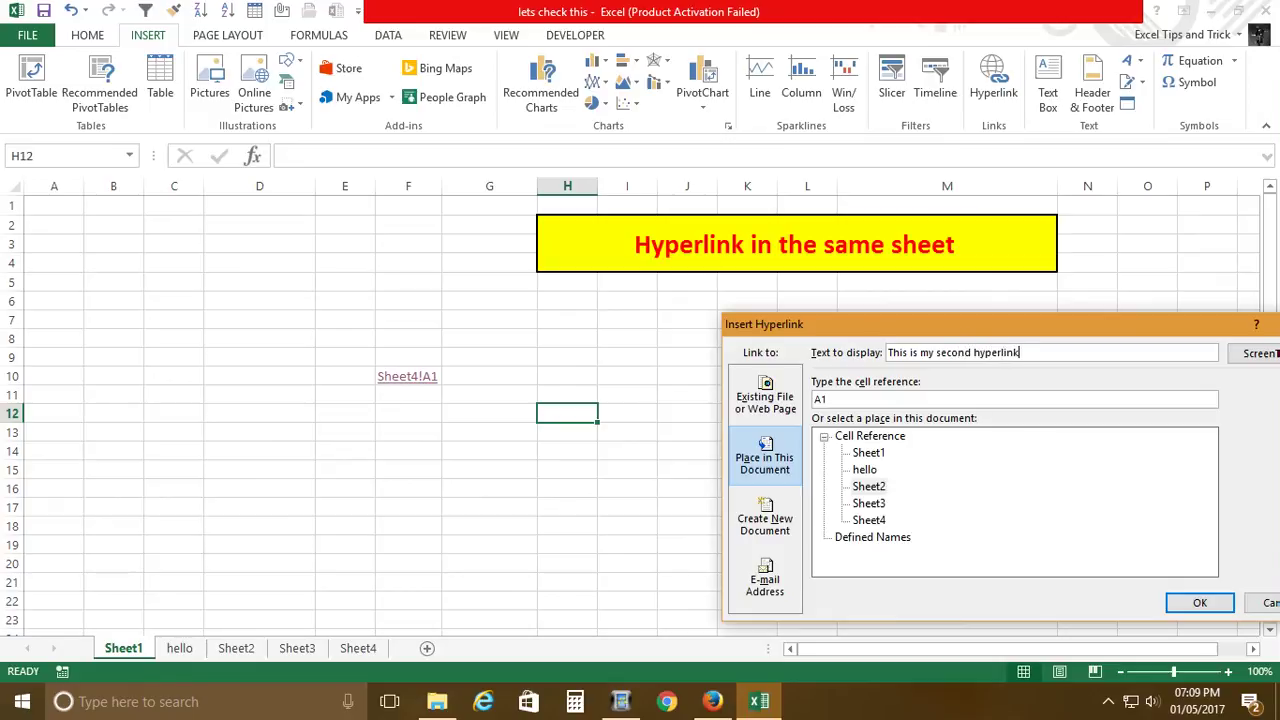
pyautogui.moveTo(972, 333); pyautogui.dragTo(889, 330)
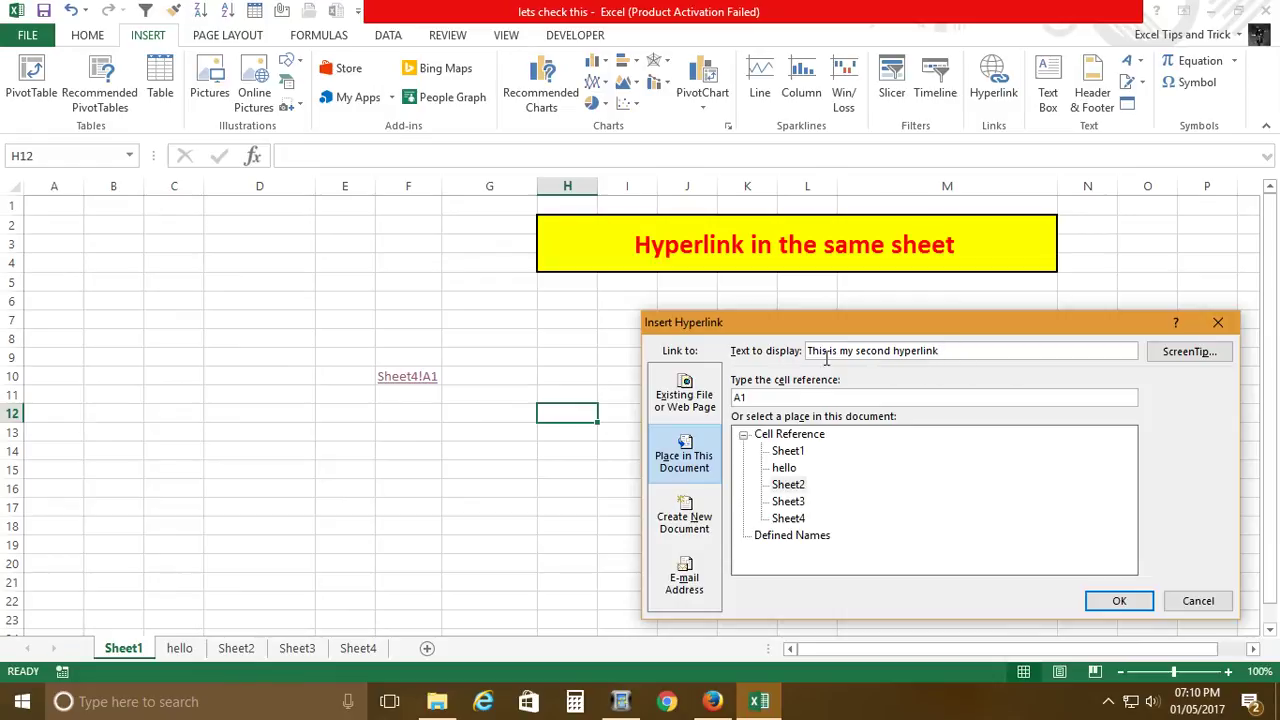
# Add the ScreenTip 'hello Friends this is screen tip' and confirm the H12 link.
pyautogui.click(1193, 361)
pyautogui.moveTo(806, 391); pyautogui.dragTo(921, 473)
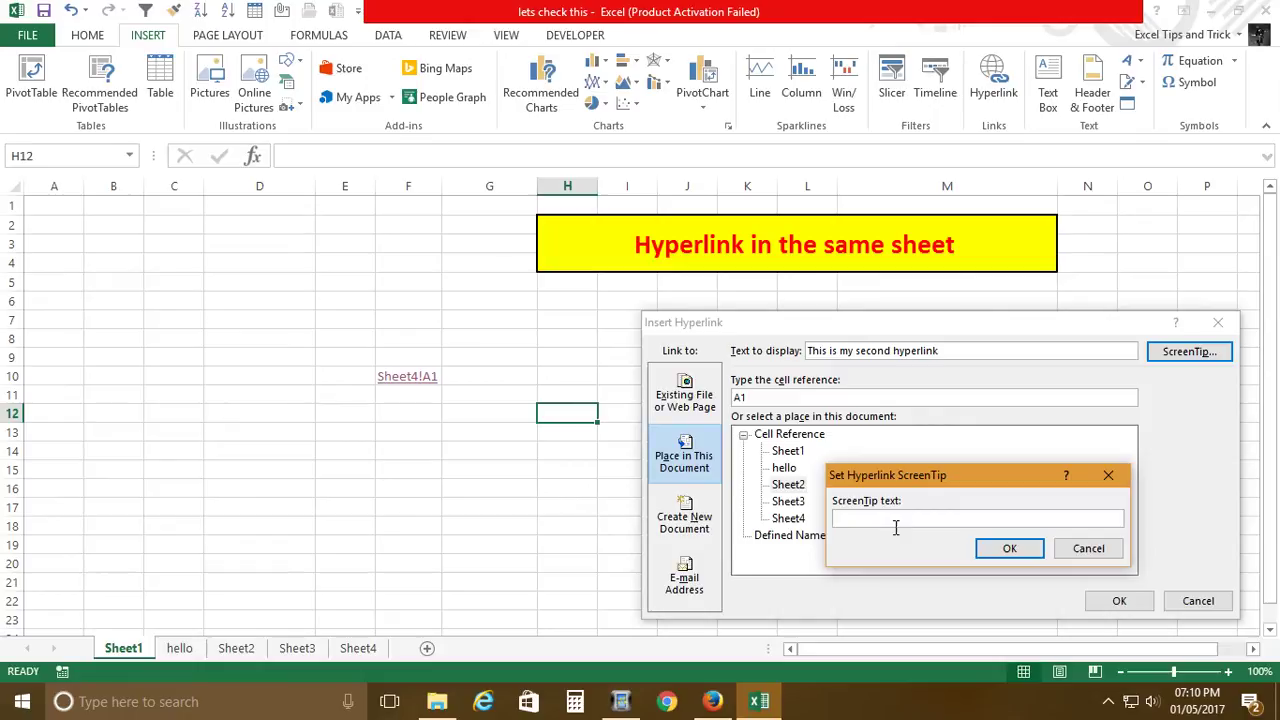
pyautogui.write('hello Friends this is')
pyautogui.click(1010, 548)
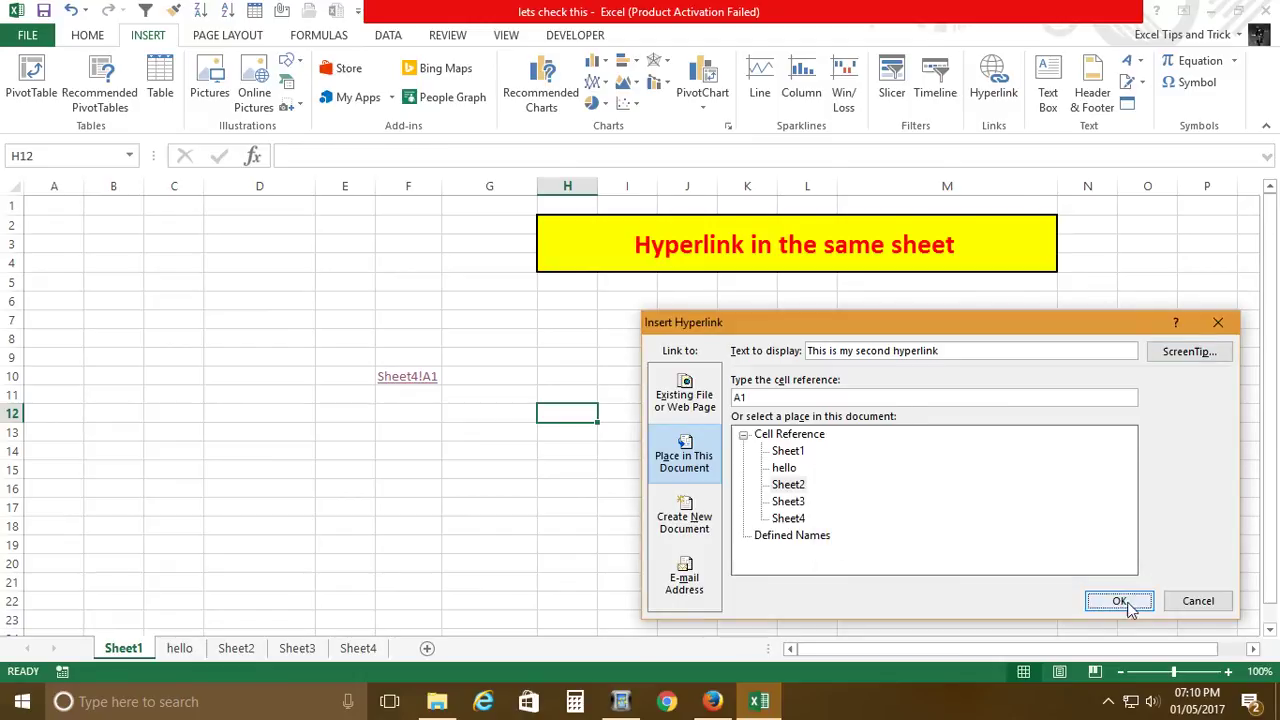
pyautogui.click(1120, 601)
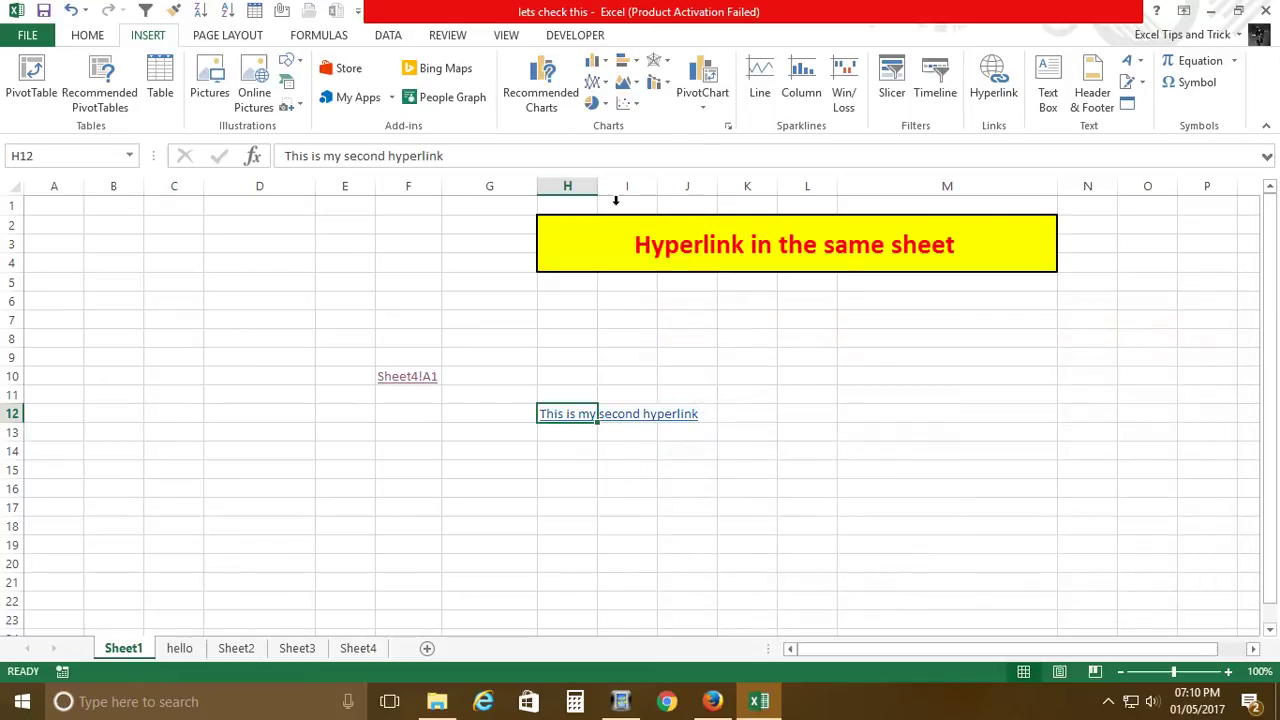
# Check the ScreenTip on the H12 link, then select cell H16.
pyautogui.moveTo(642, 418)
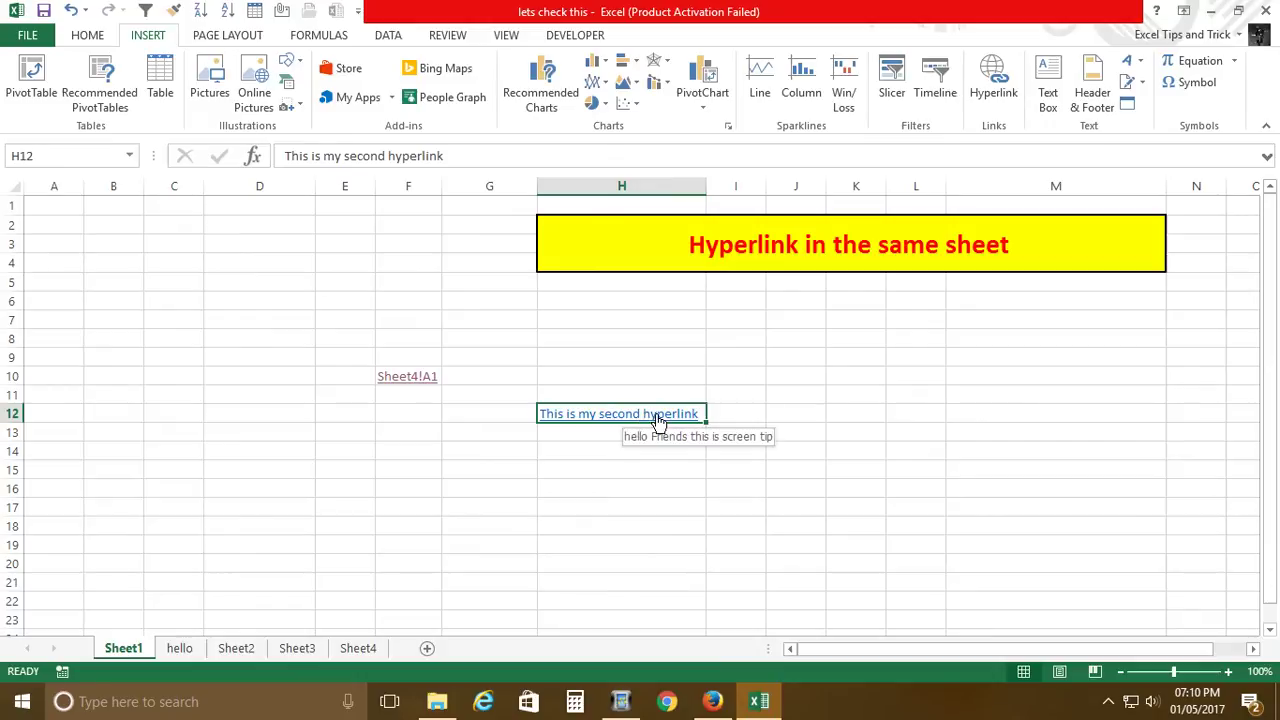
pyautogui.moveTo(418, 385)
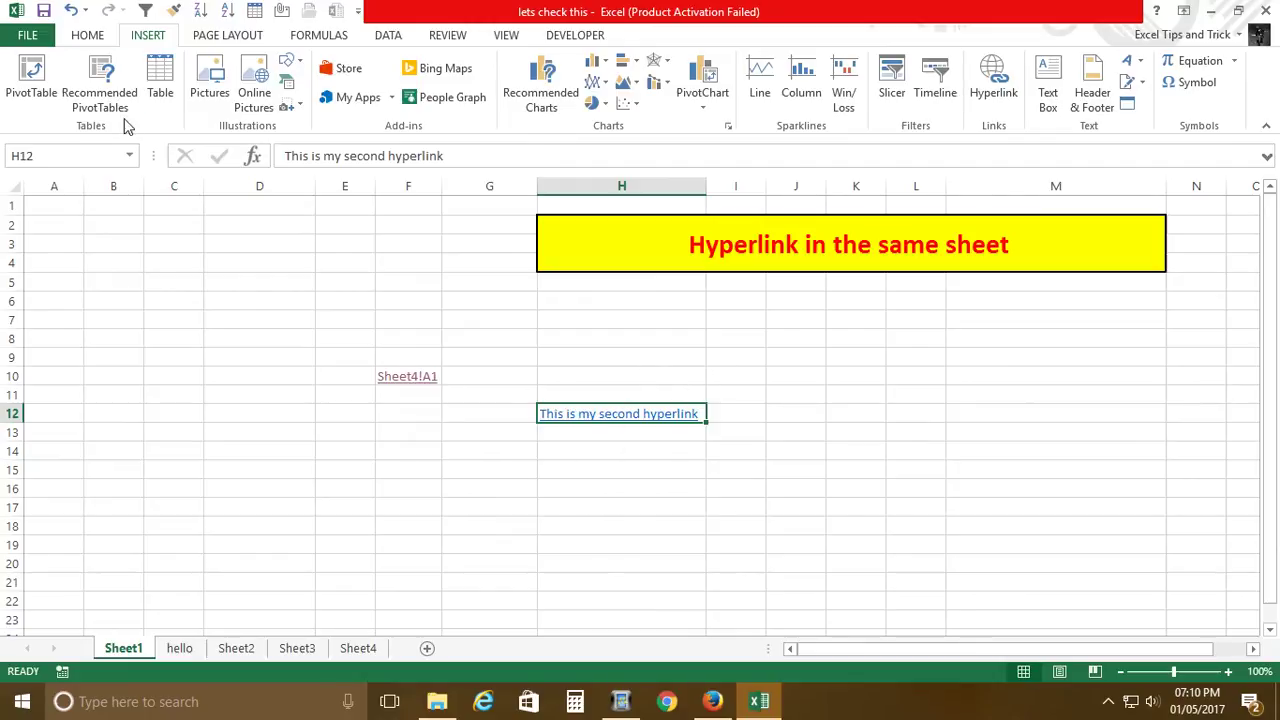
pyautogui.moveTo(699, 418)
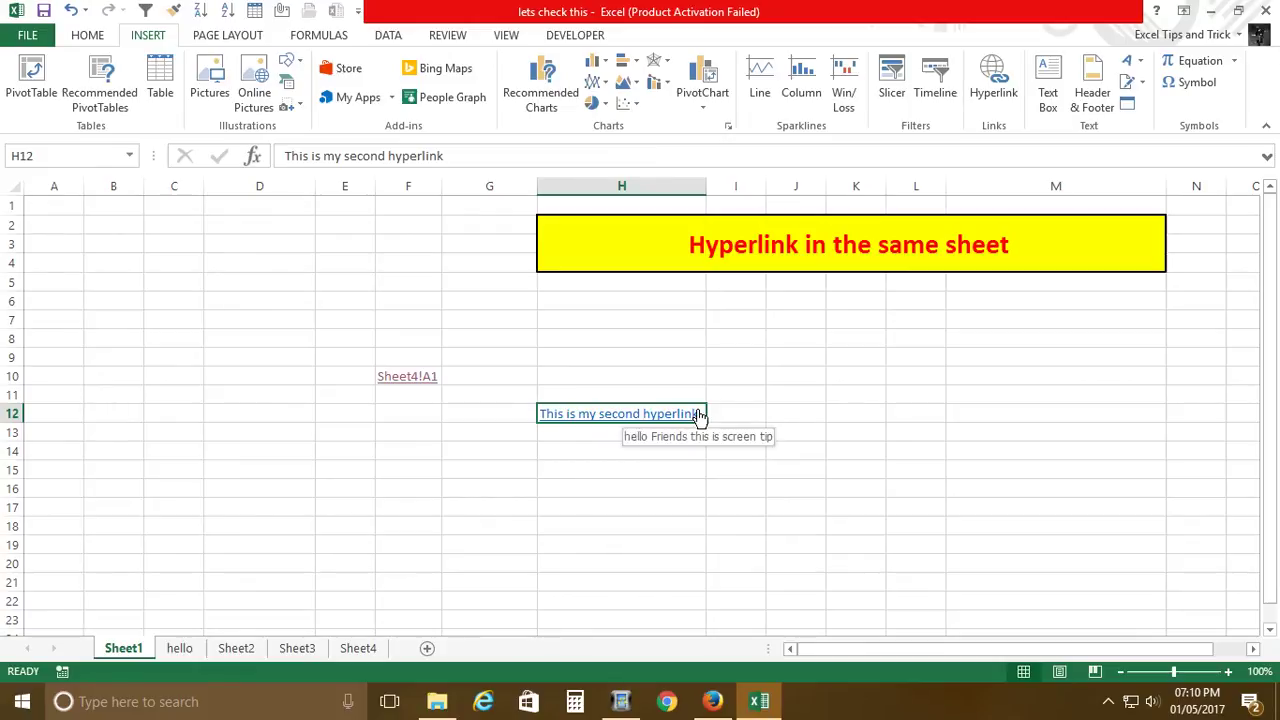
pyautogui.click(615, 490)
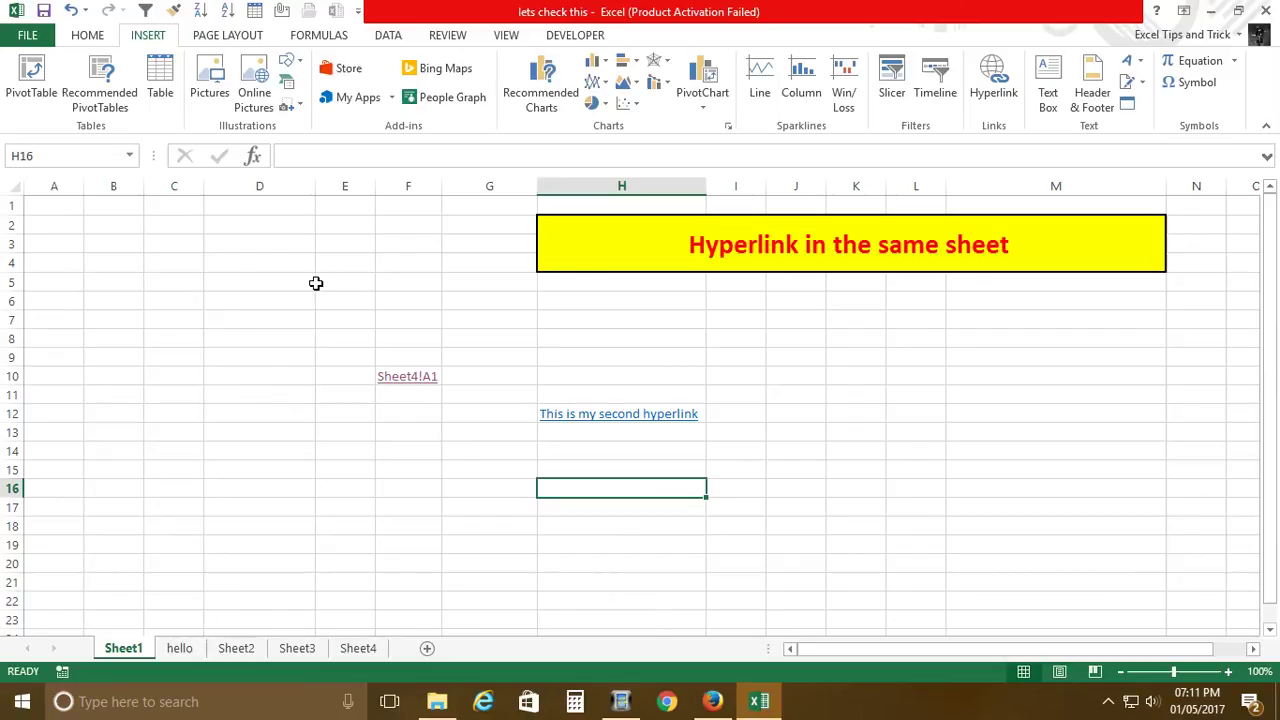
# On the hello sheet, jump to B5000 via the Name Box and select B5000:H5009.
pyautogui.click(172, 652)
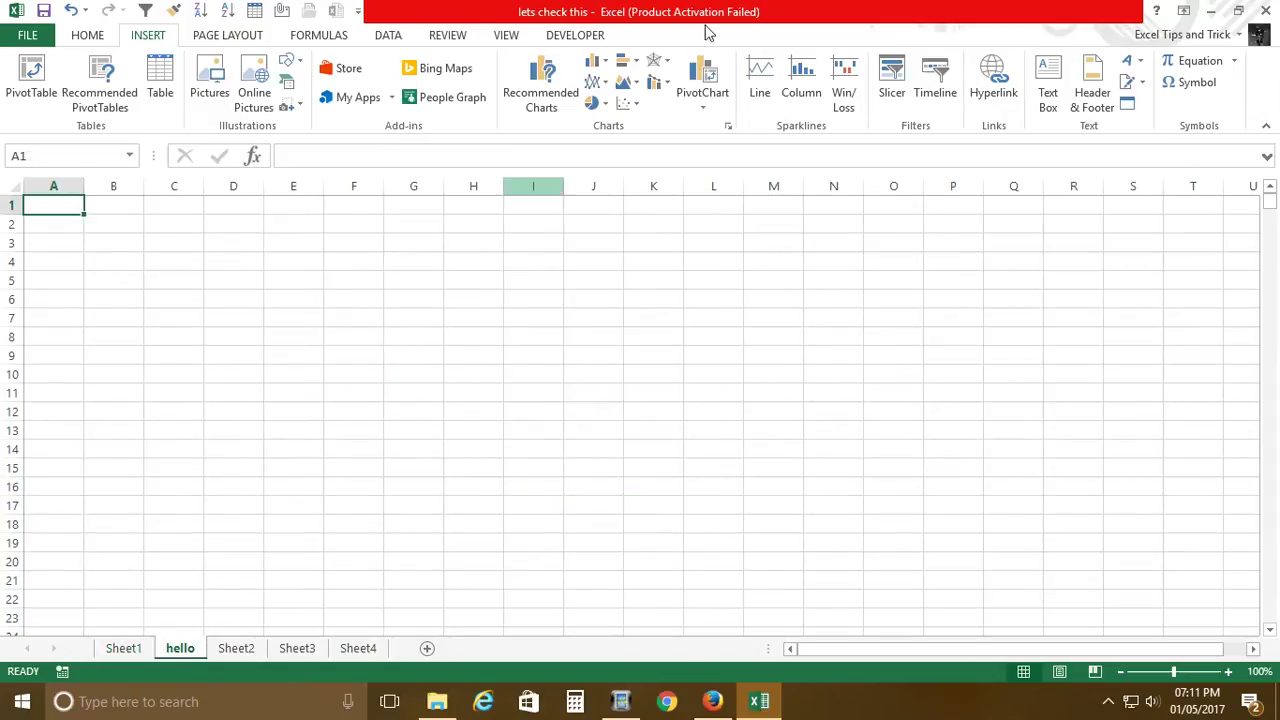
pyautogui.click(77, 158)
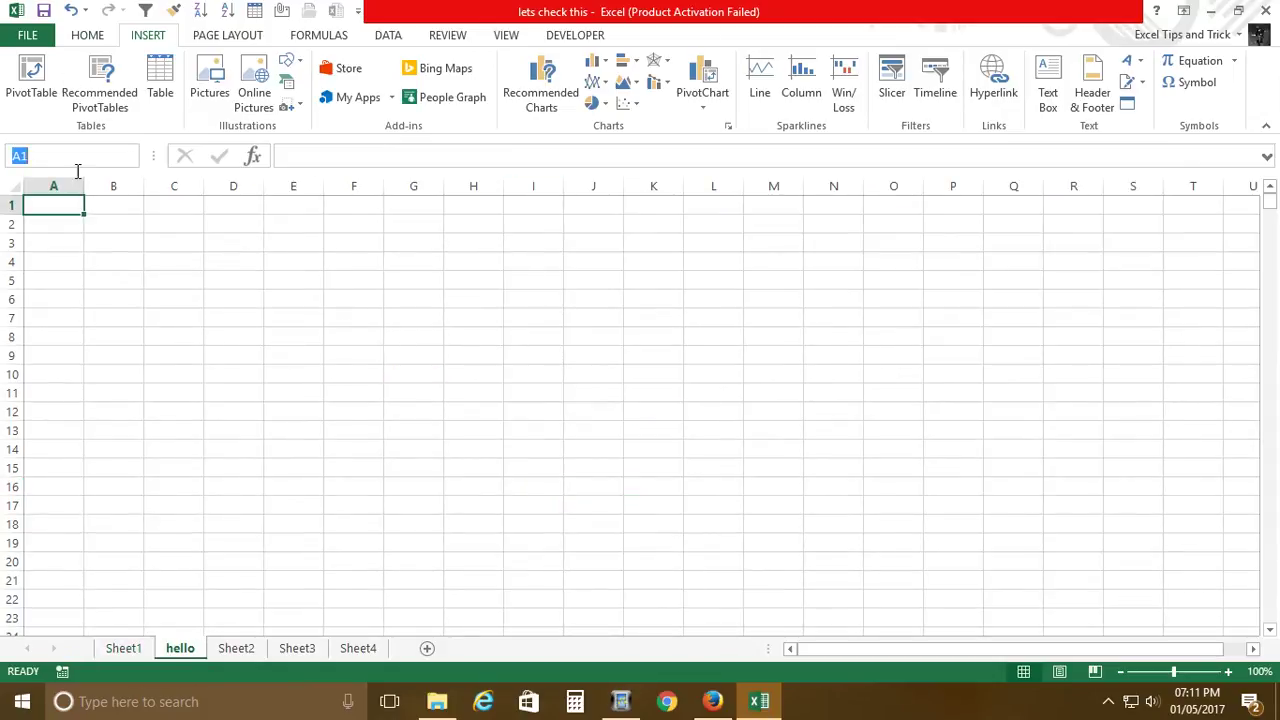
pyautogui.write('B5000')
pyautogui.press('Return')
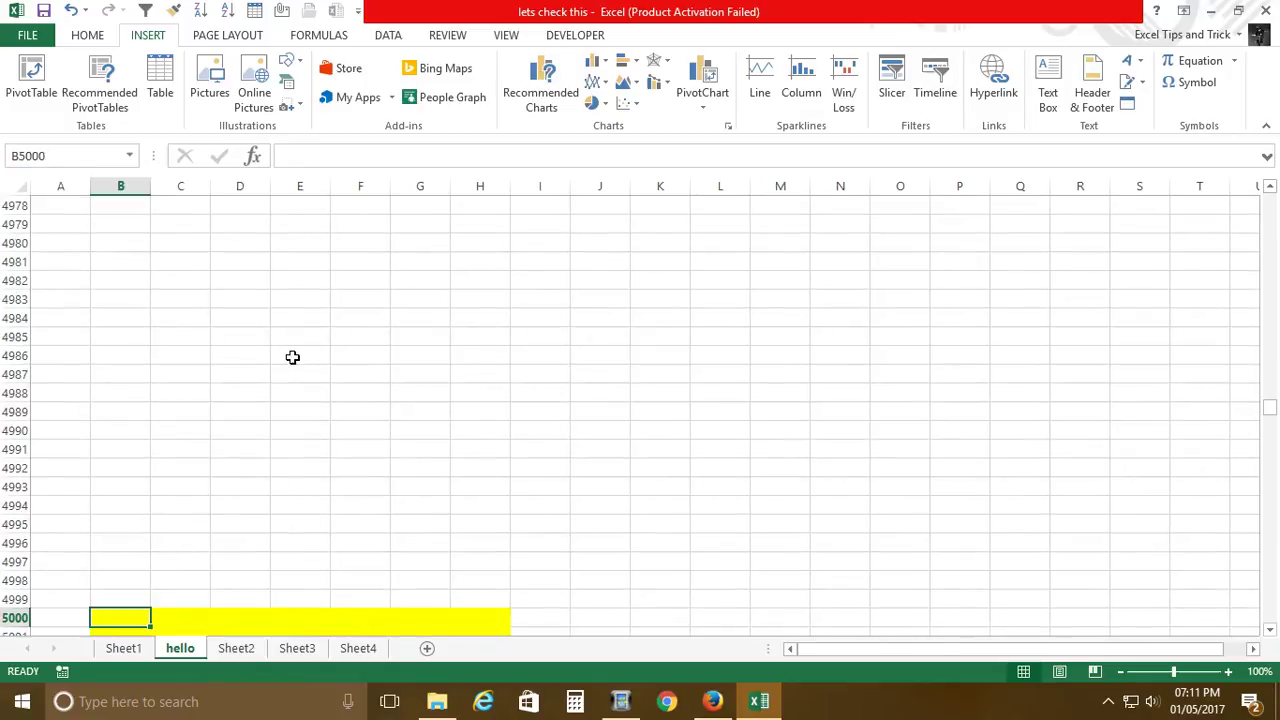
pyautogui.scroll(-4, 294, 340)
pyautogui.click(145, 437)
pyautogui.moveTo(114, 391); pyautogui.dragTo(500, 562)
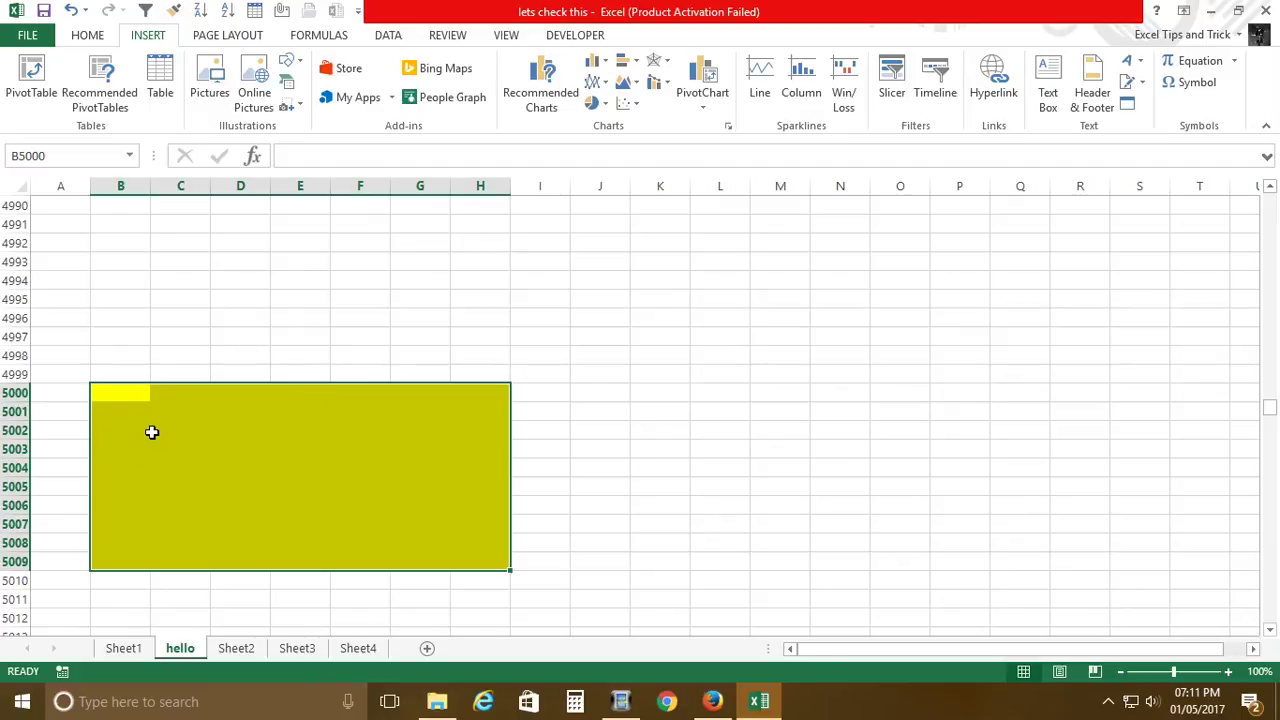
# Fill B5000:H5009 light blue instead of dark grey, then return to the sheet's top.
pyautogui.click(88, 35)
pyautogui.click(298, 97)
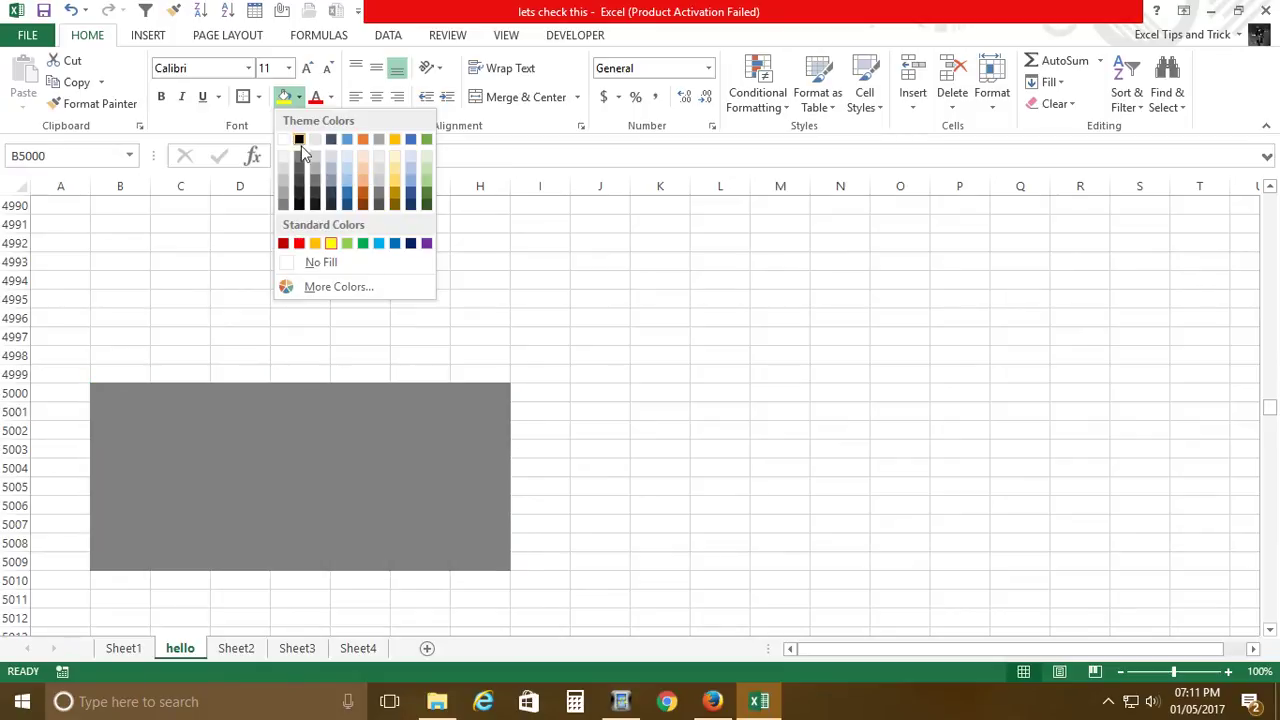
pyautogui.click(305, 156)
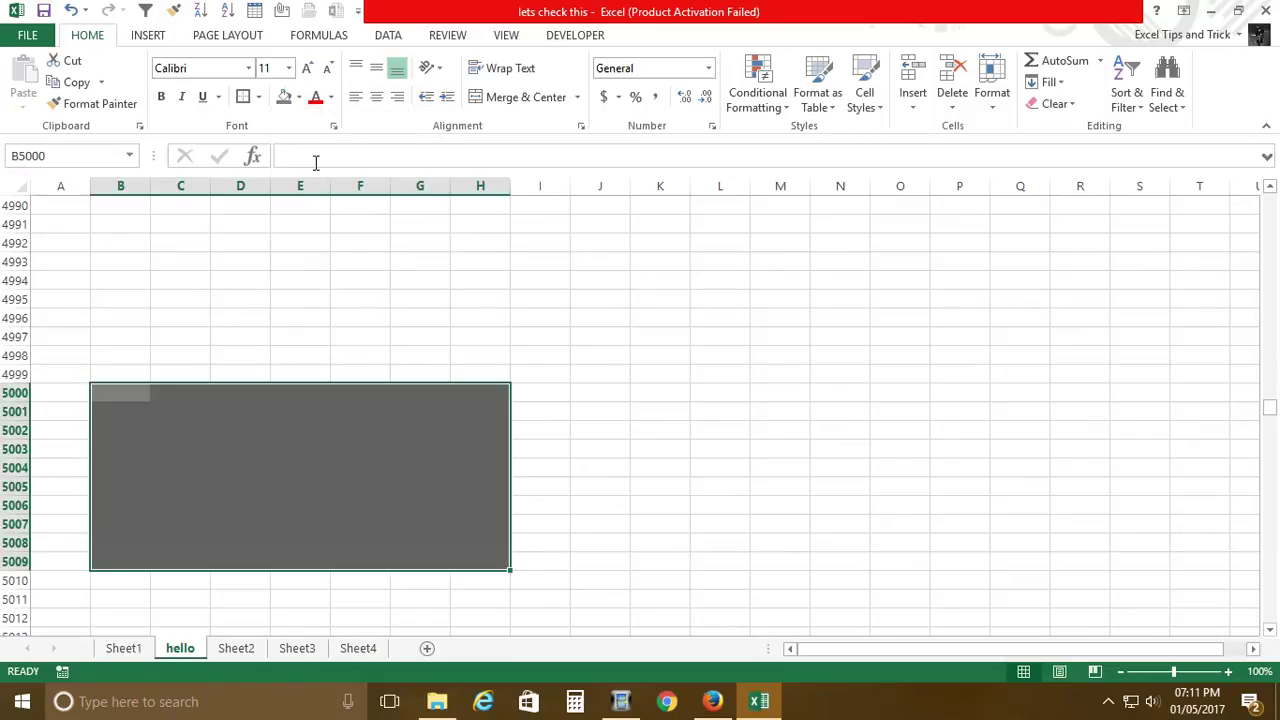
pyautogui.click(299, 97)
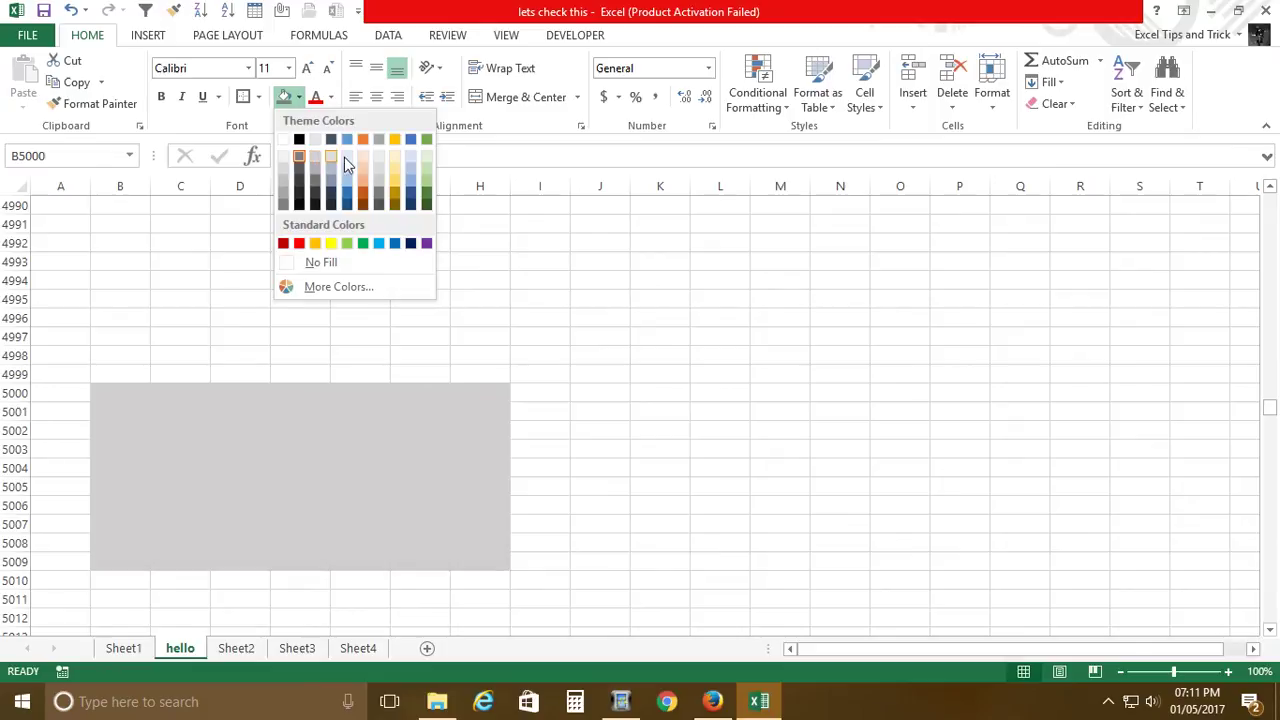
pyautogui.click(405, 159)
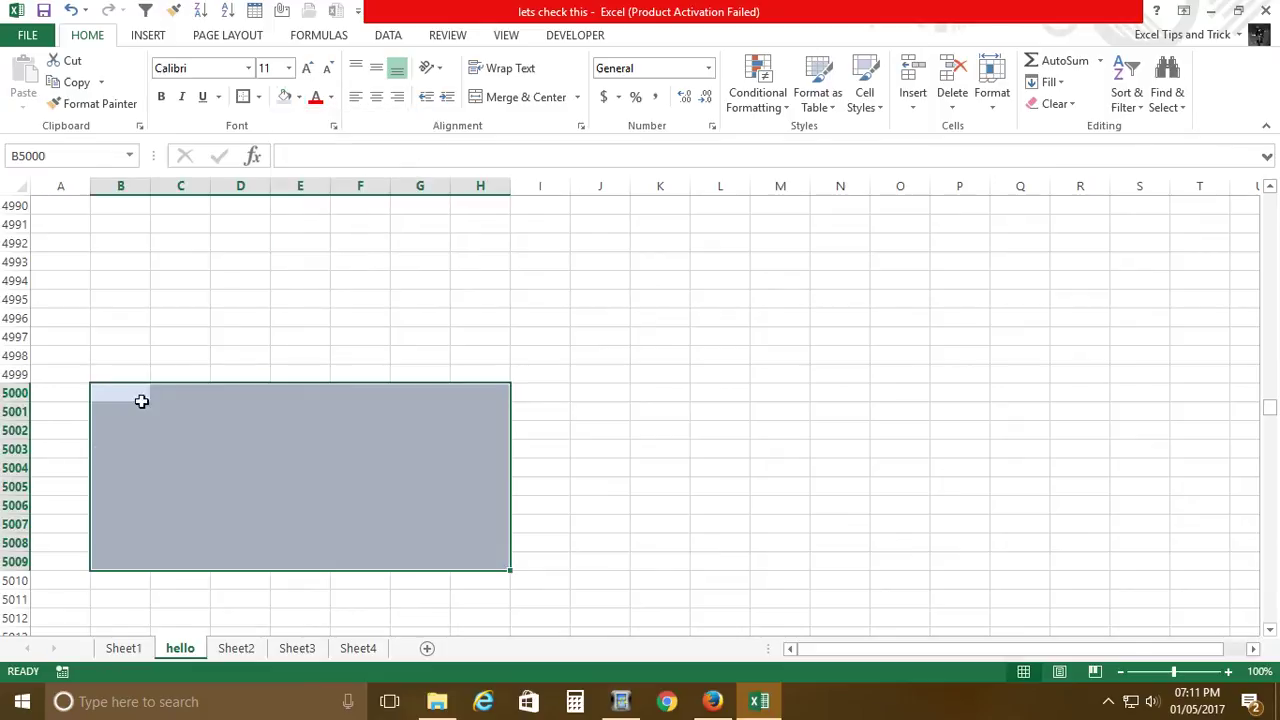
pyautogui.click(172, 450)
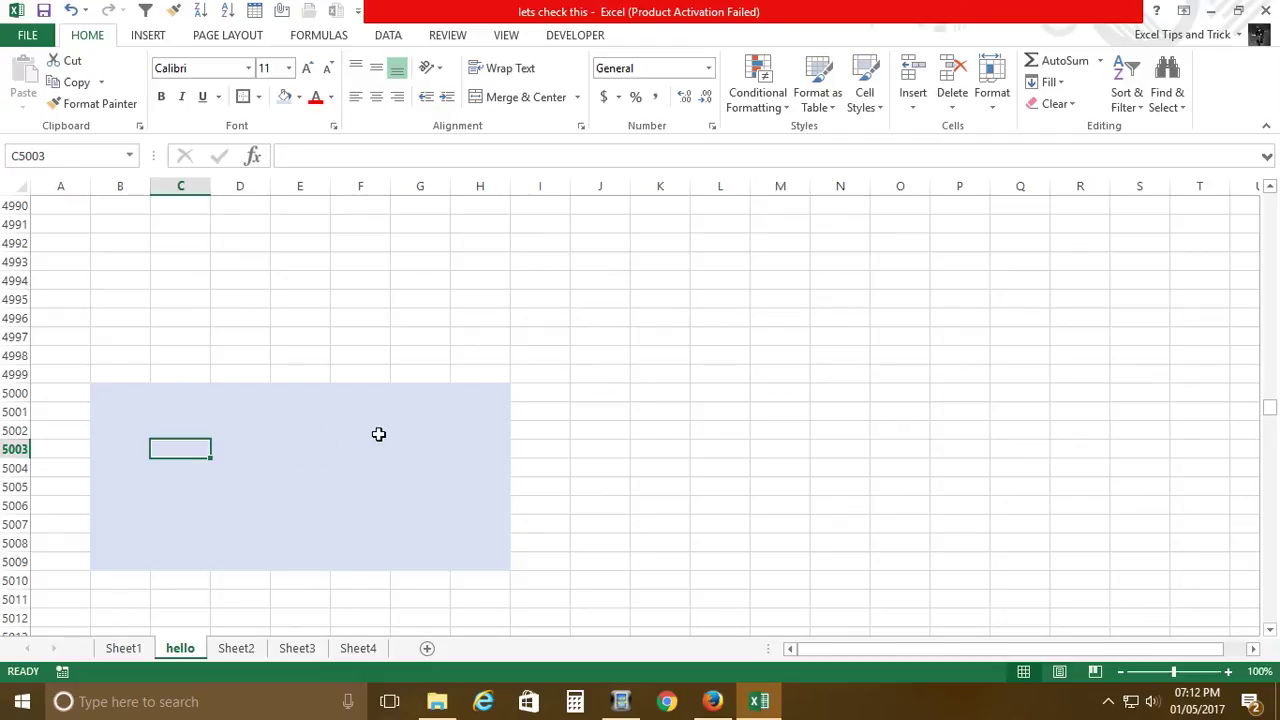
pyautogui.hotkey('ctrl', 'Home')
# Open the Insert Hyperlink dialog for cell D18 on Sheet1.
pyautogui.click(123, 648)
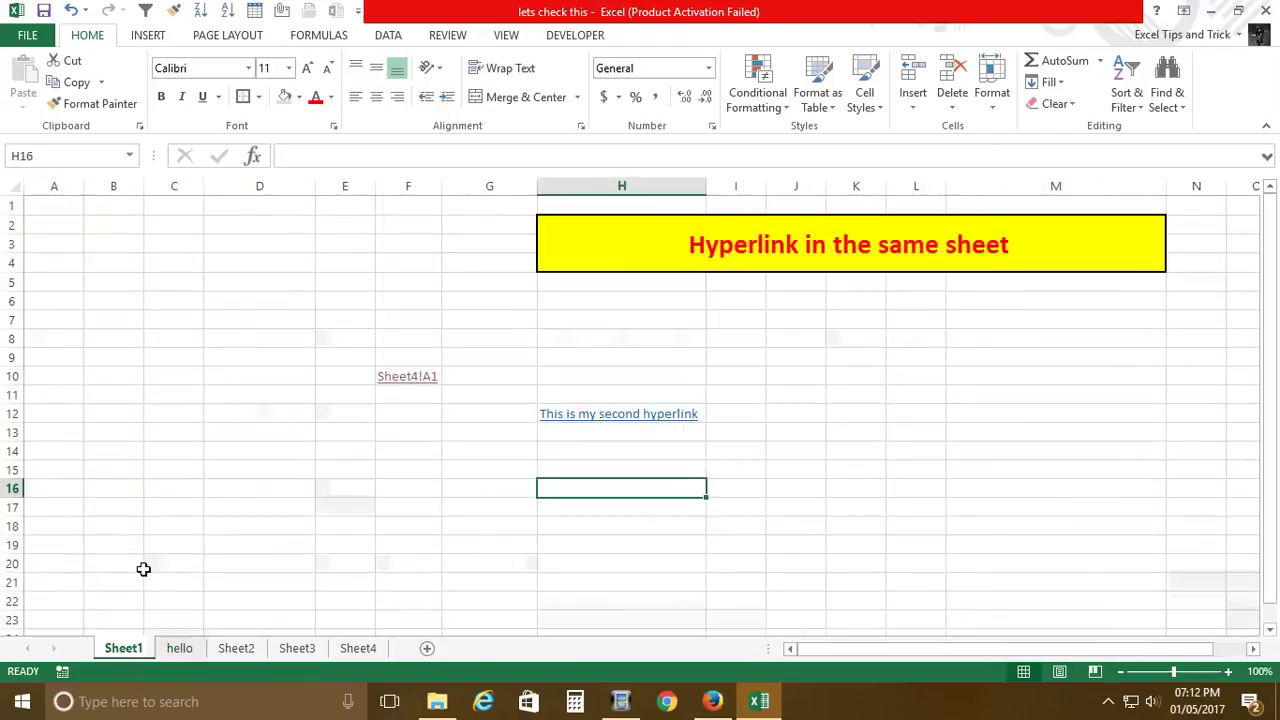
pyautogui.click(258, 526)
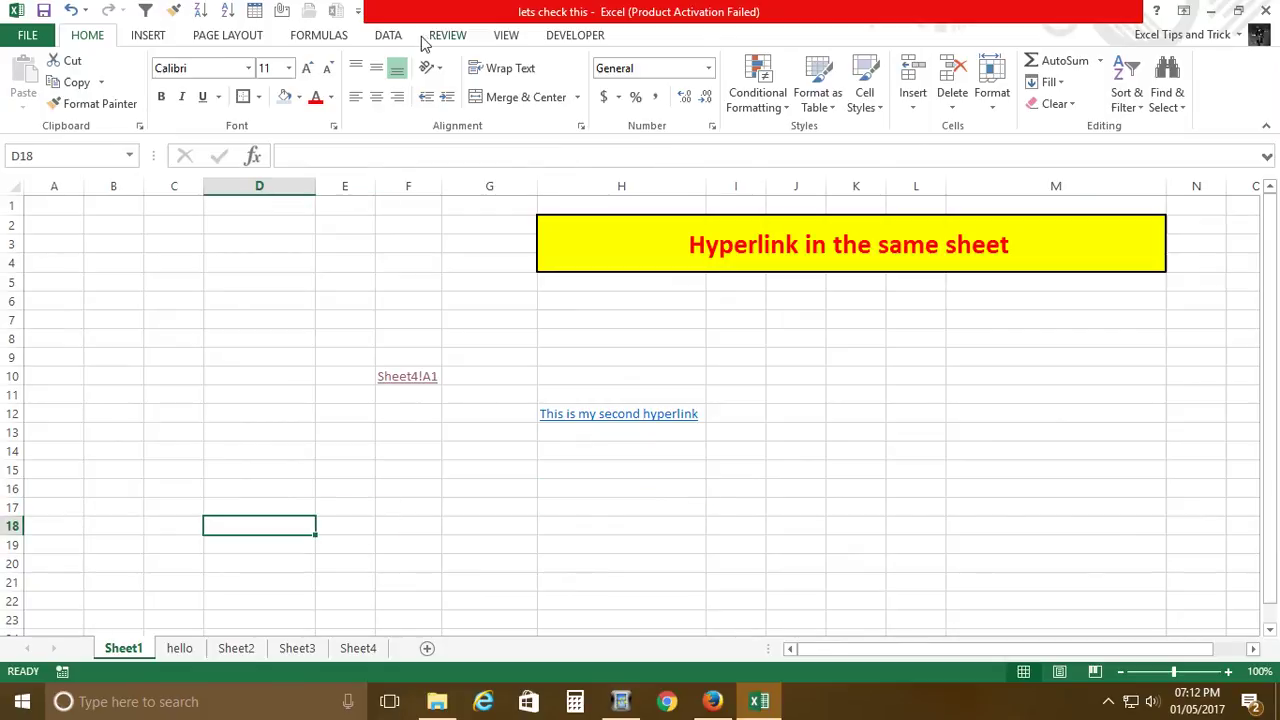
pyautogui.click(152, 38)
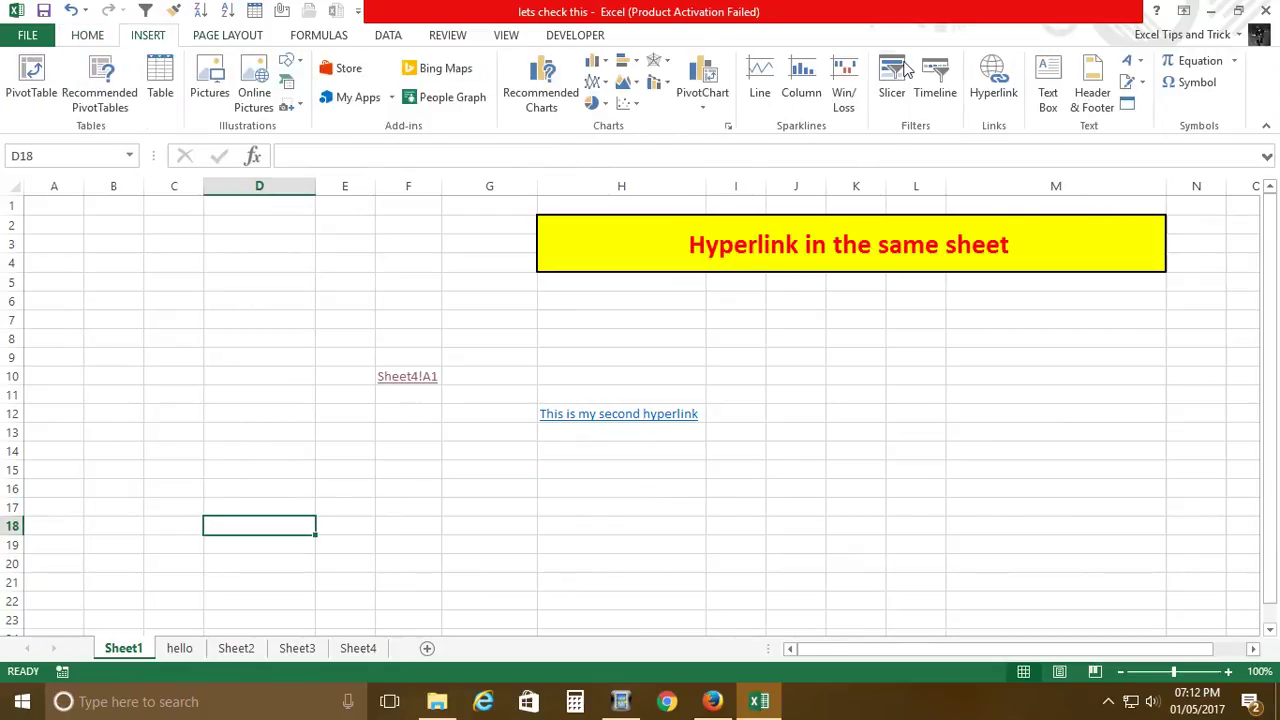
pyautogui.click(994, 78)
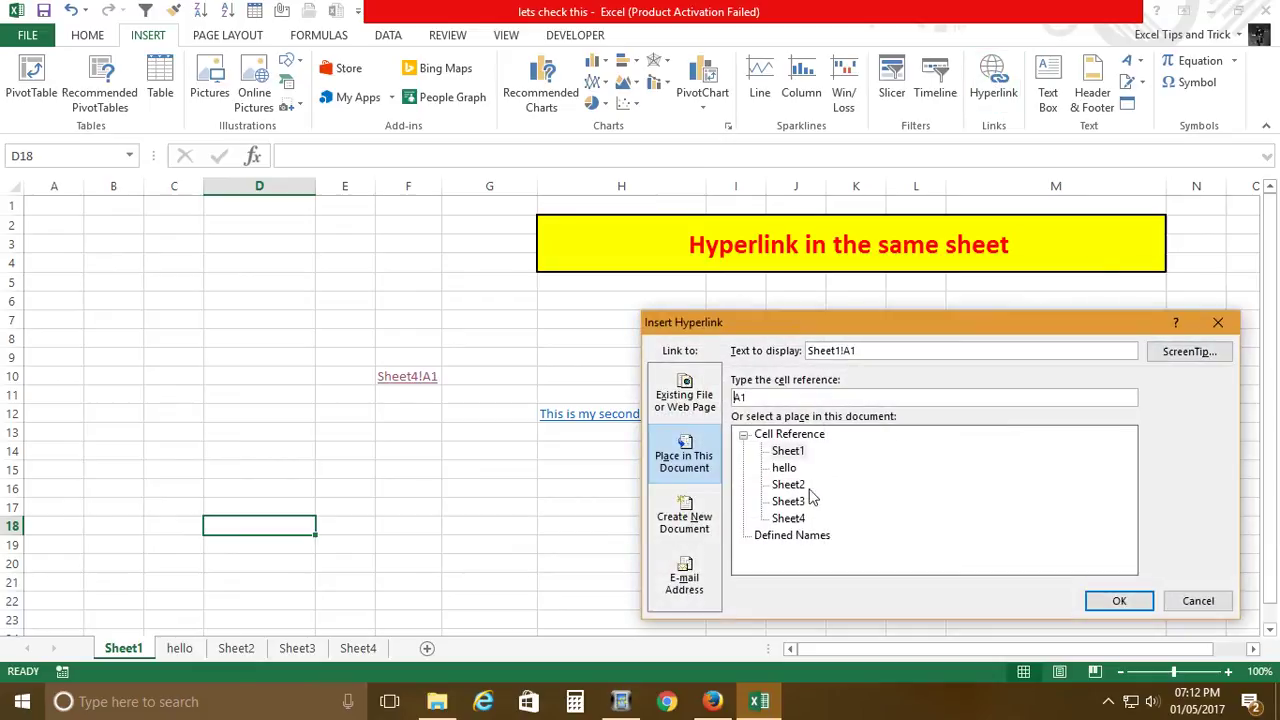
# Point the link at cell B5000 on the hello sheet with display text 'my daily Target'.
pyautogui.click(784, 467)
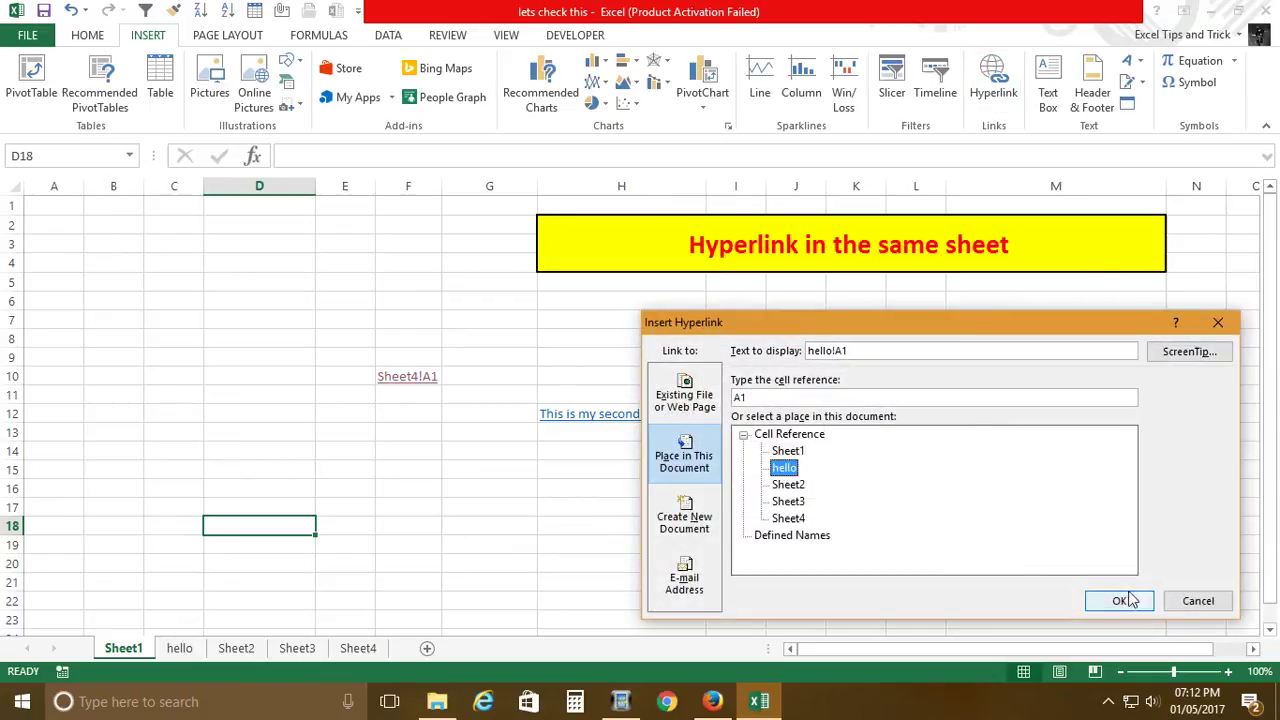
pyautogui.doubleClick(752, 399)
pyautogui.write('B5000')
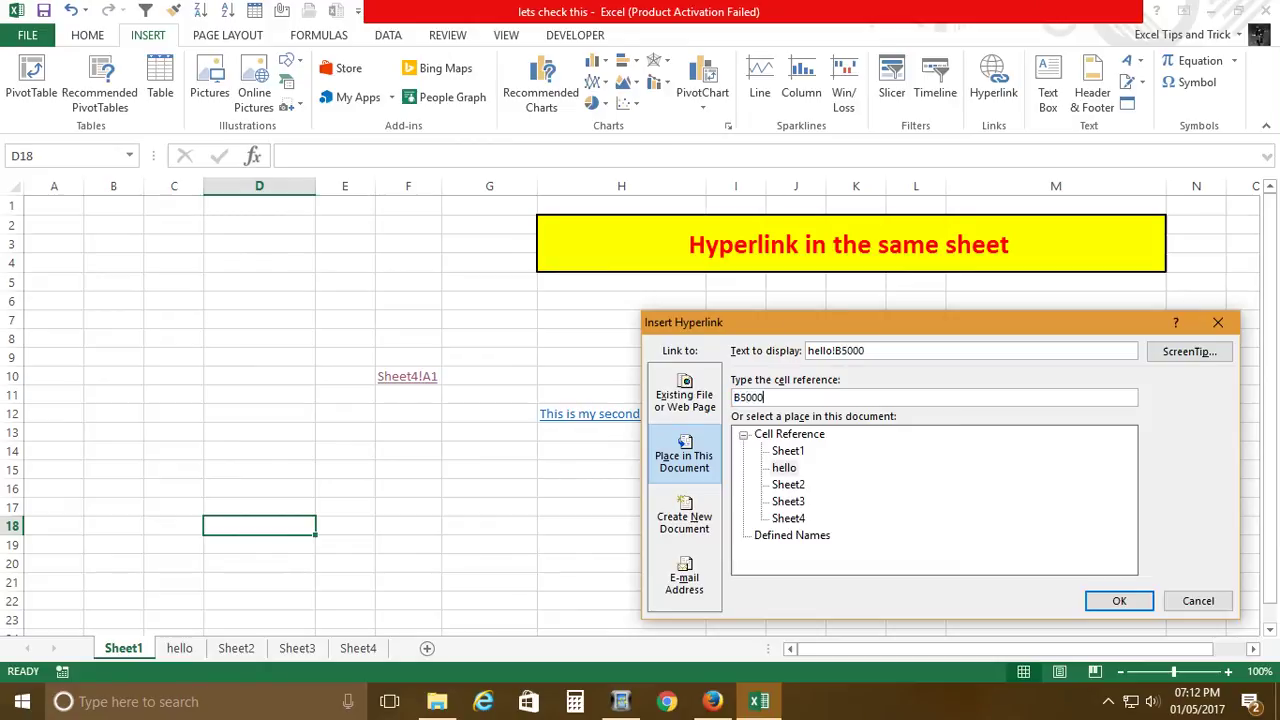
pyautogui.moveTo(912, 352); pyautogui.dragTo(790, 352)
pyautogui.write('my daily Targety')
# Give the hyperlink the ScreenTip 'Hello world' and confirm it.
pyautogui.click(1189, 351)
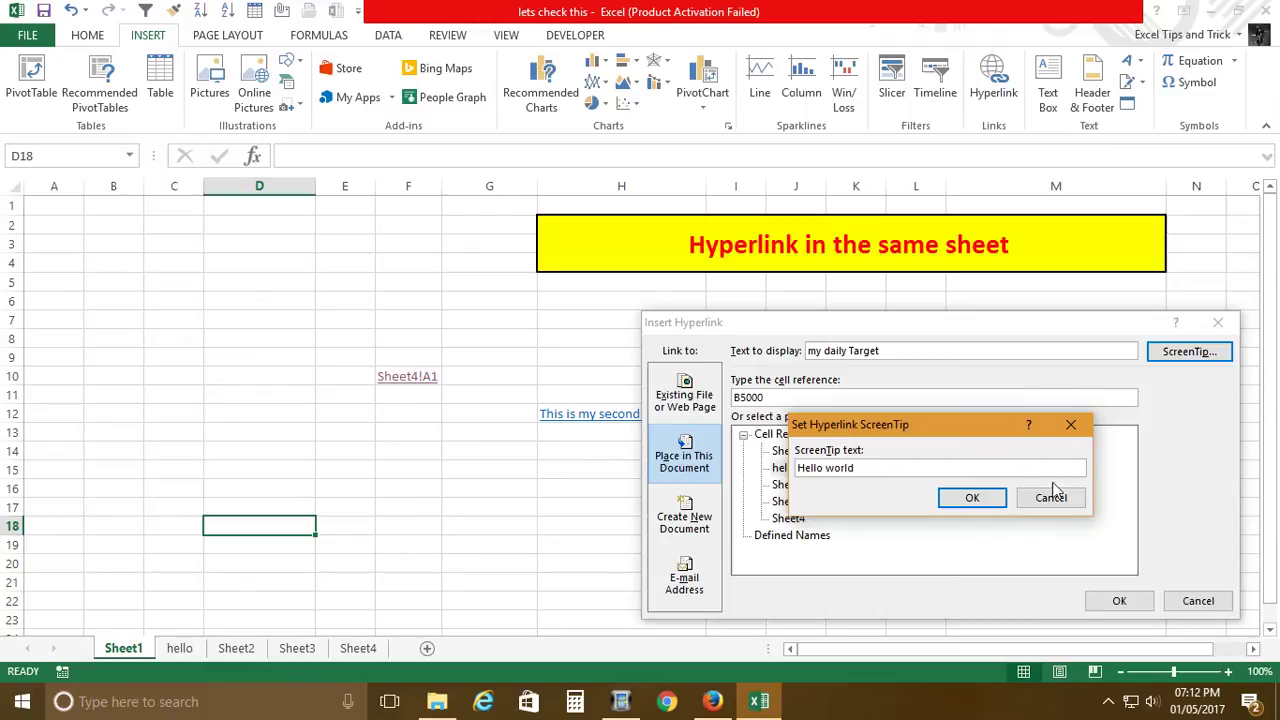
pyautogui.click(972, 497)
pyautogui.click(1103, 606)
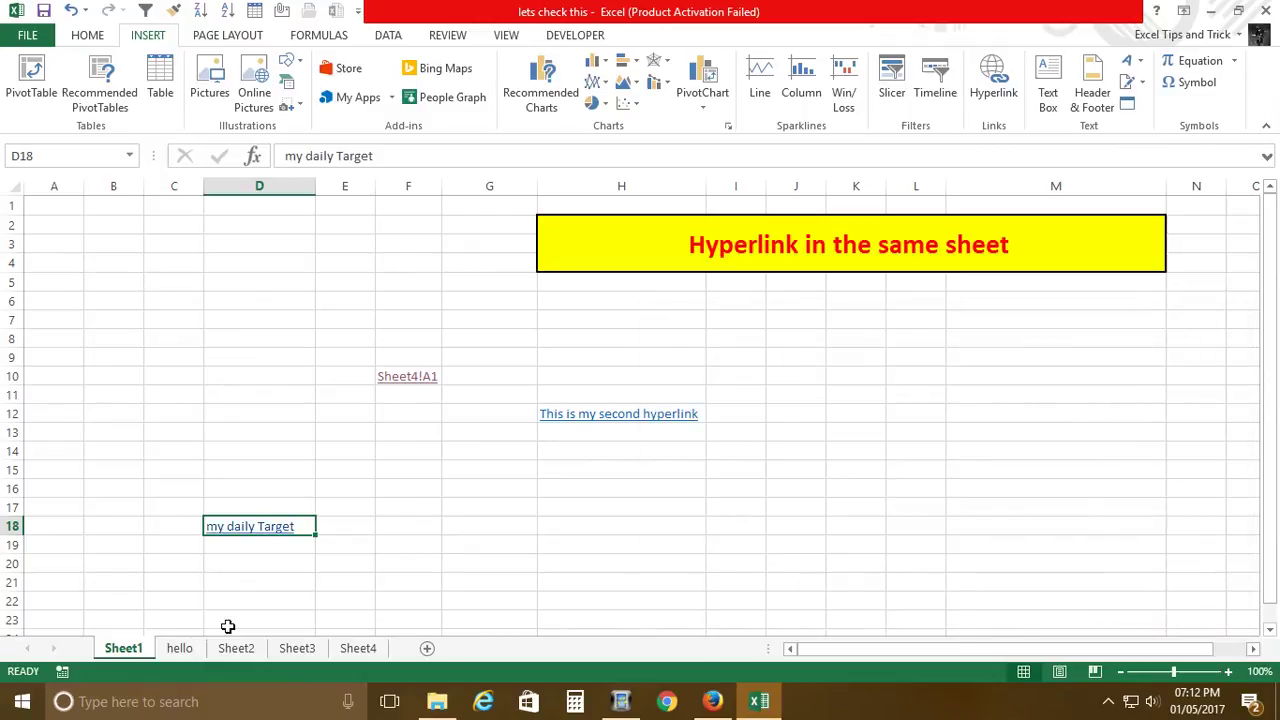
pyautogui.click(345, 582)
pyautogui.click(273, 534)
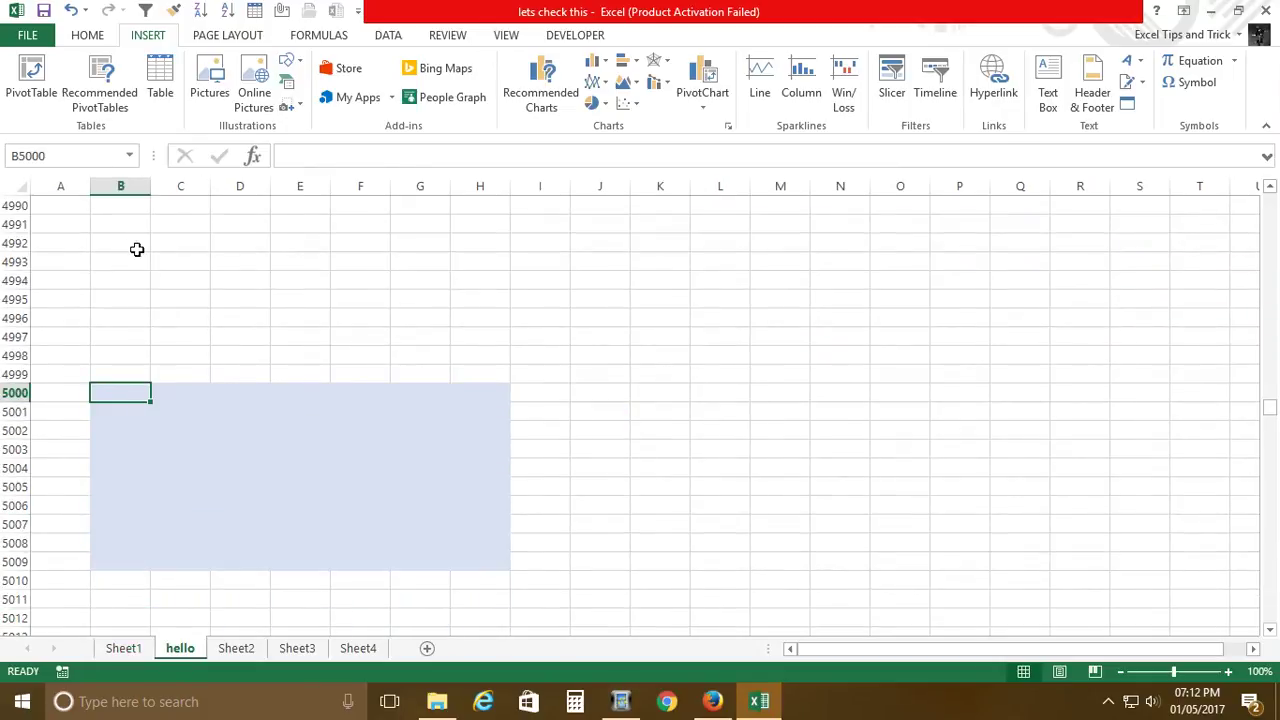
pyautogui.hotkey('ctrl', 'Home')
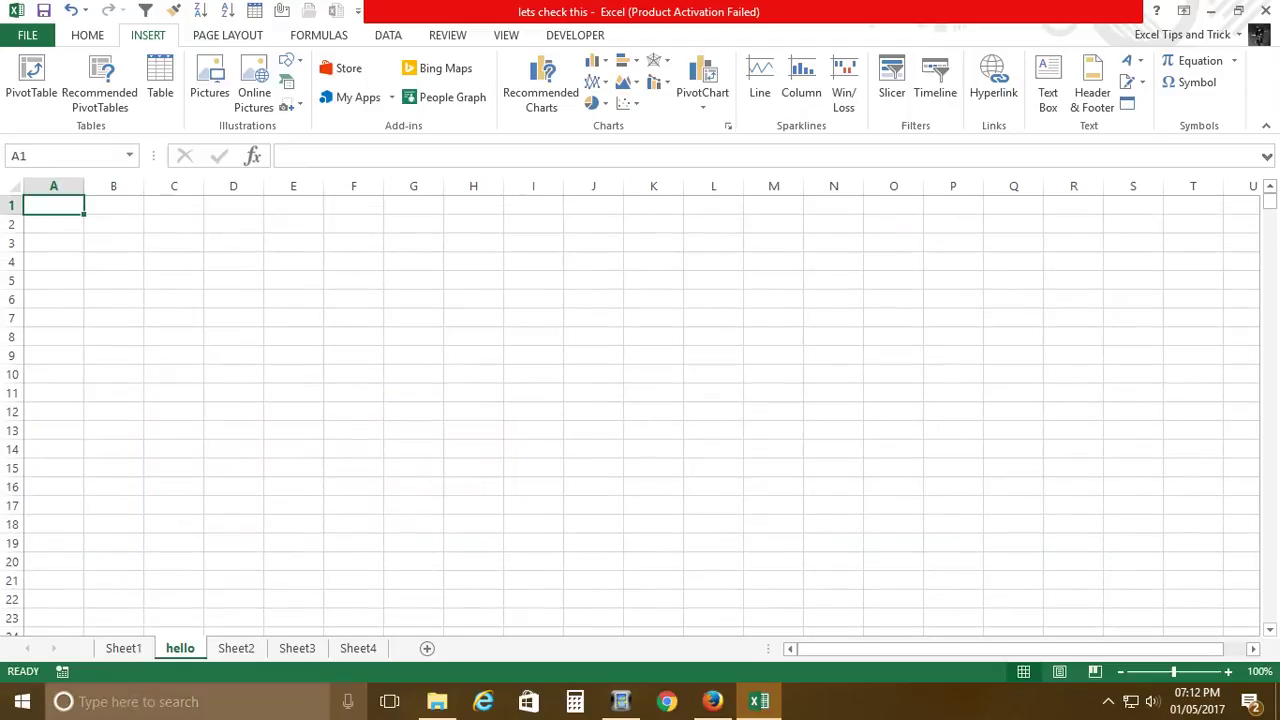
pyautogui.click(130, 648)
pyautogui.click(179, 648)
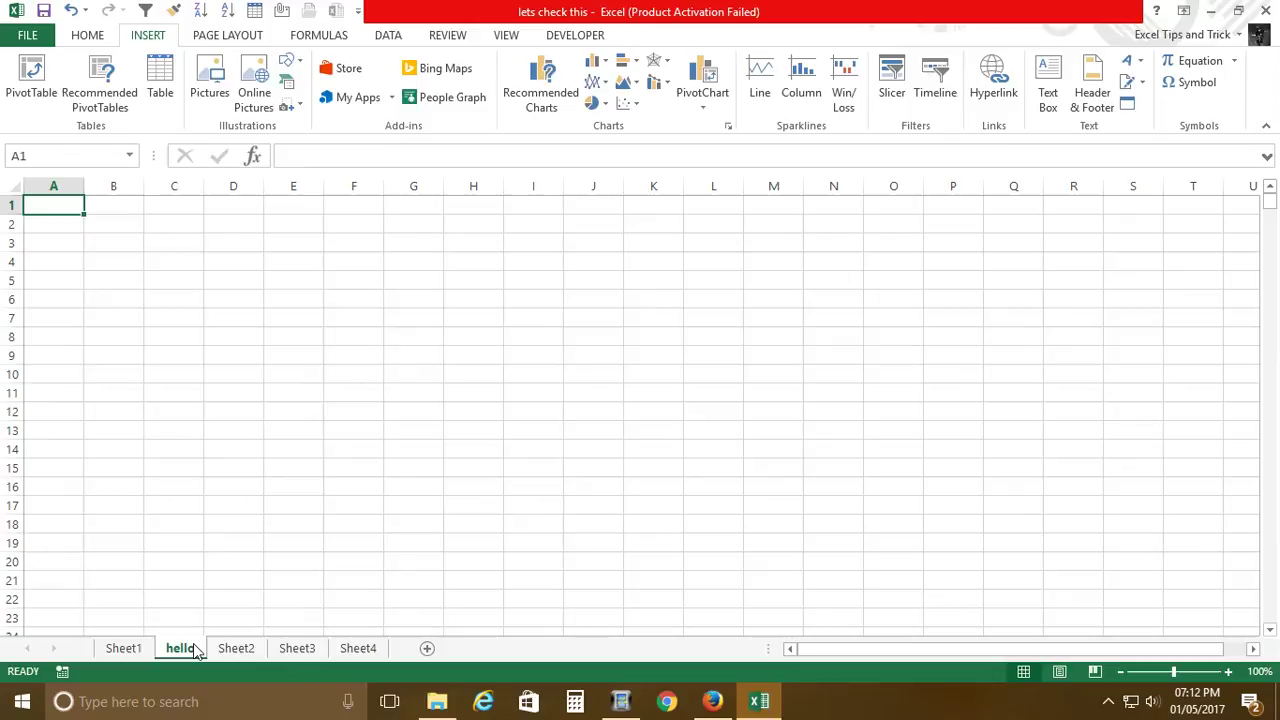
pyautogui.click(128, 648)
pyautogui.click(177, 648)
pyautogui.press('pagedown')
pyautogui.press('pagedown')
pyautogui.press('pagedown')
pyautogui.press('pagedown')
pyautogui.press('pagedown')
pyautogui.press('pagedown')
pyautogui.press('pagedown')
pyautogui.press('pagedown')
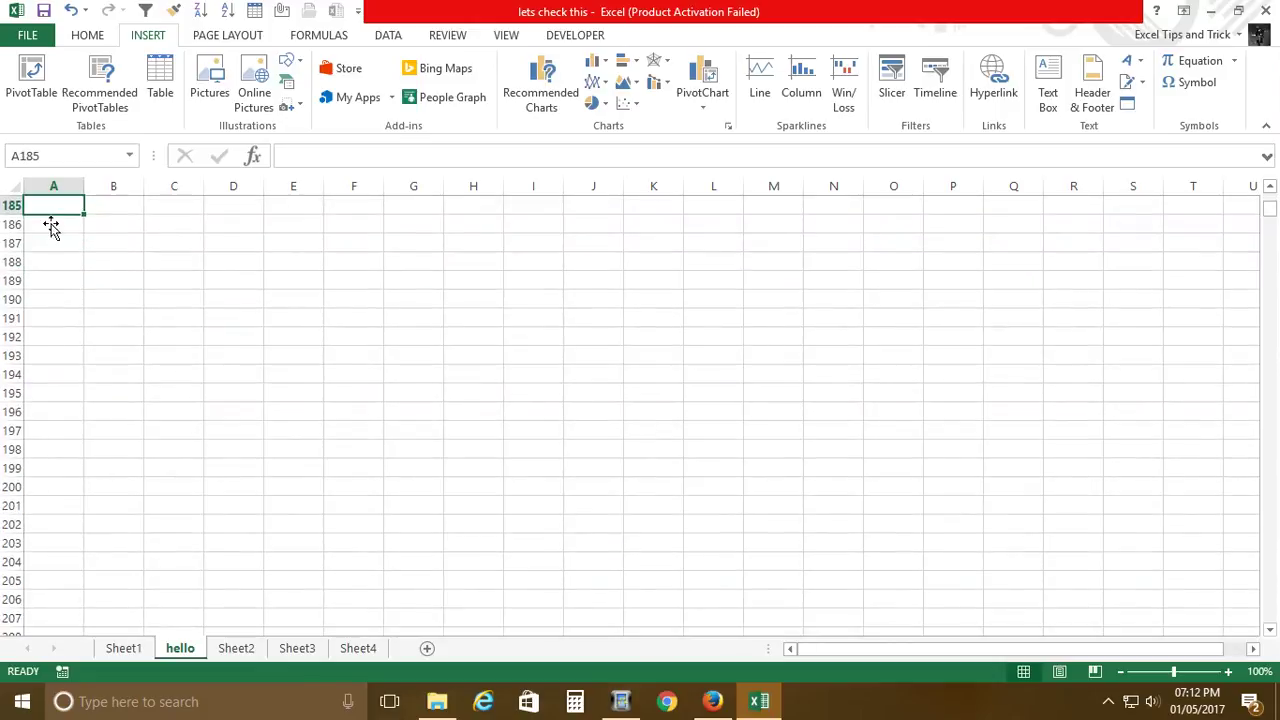
pyautogui.click(98, 340)
pyautogui.hotkey('ctrl', 'Home')
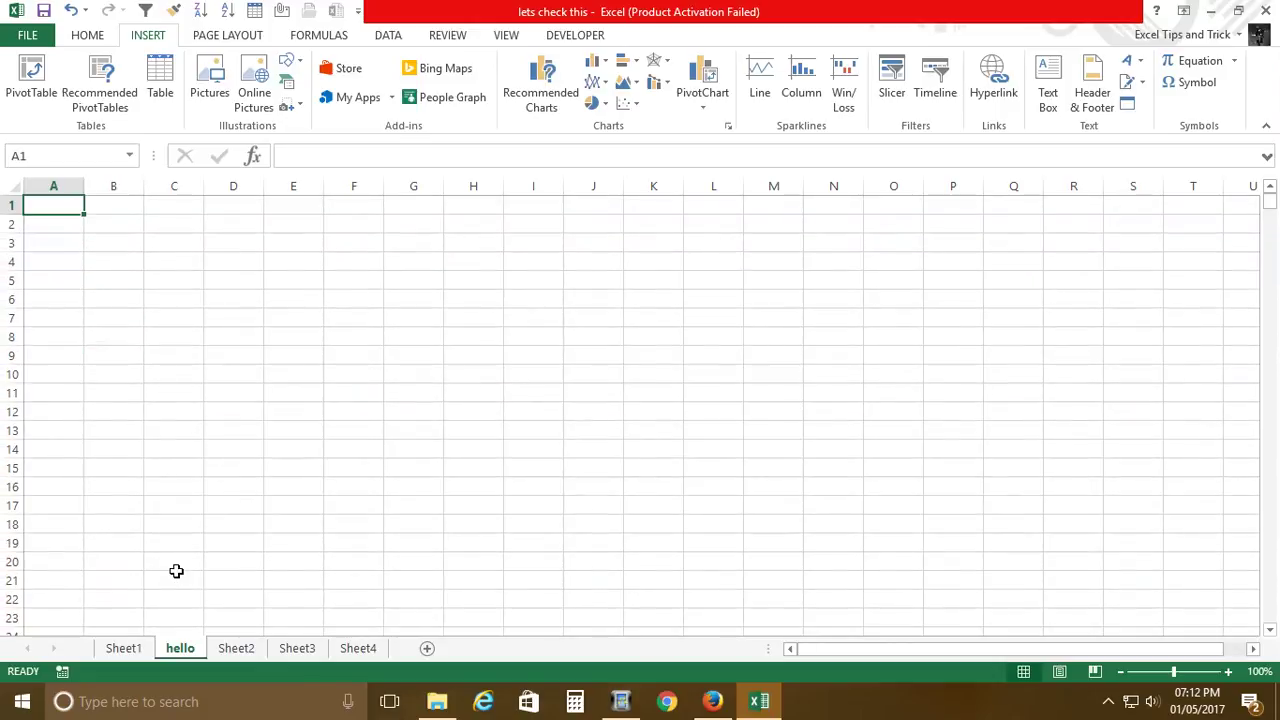
pyautogui.click(140, 648)
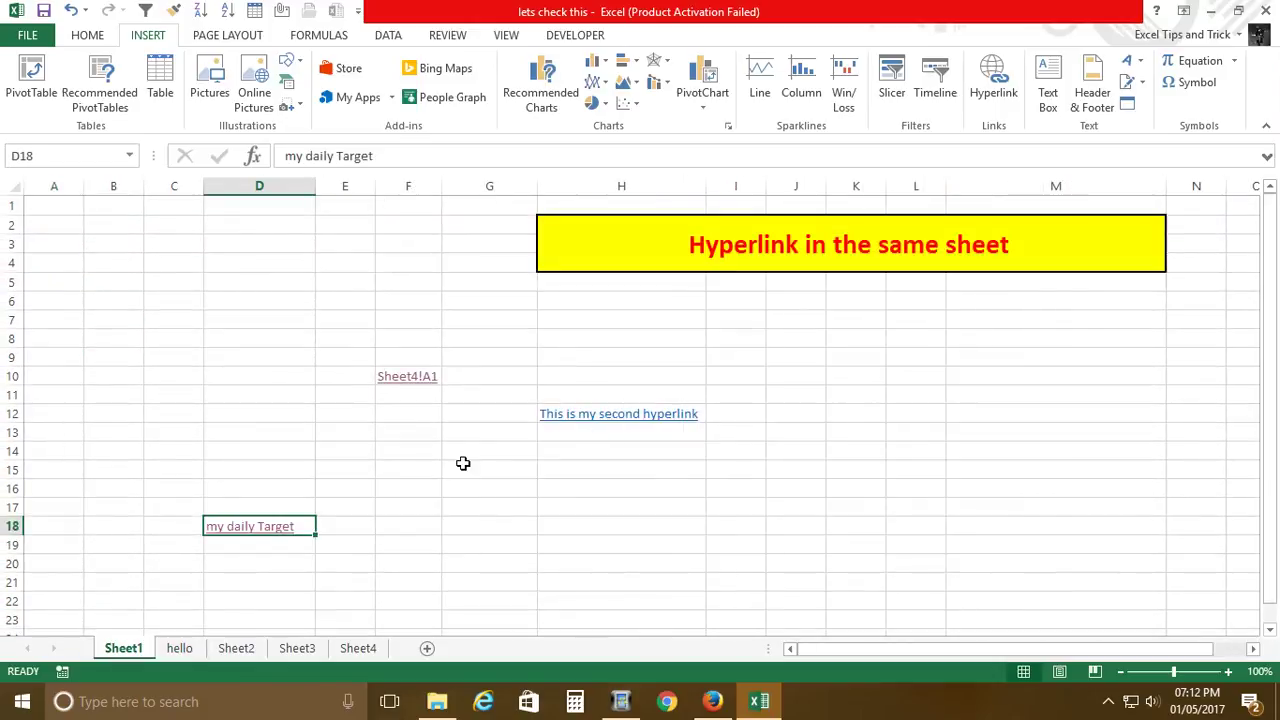